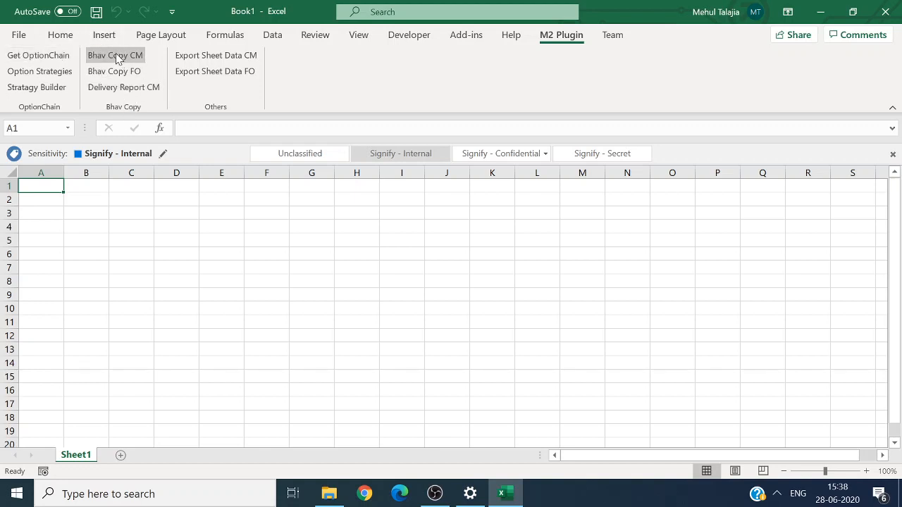
# - Load the Bhav Copy CM data for 26 June 2020 into Sheet1
pyautogui.click(116, 55)
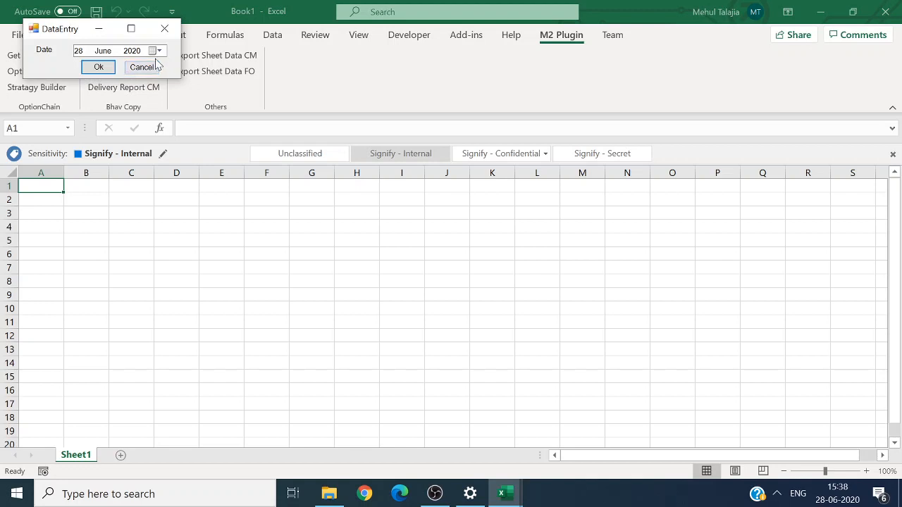
pyautogui.click(158, 51)
pyautogui.click(165, 142)
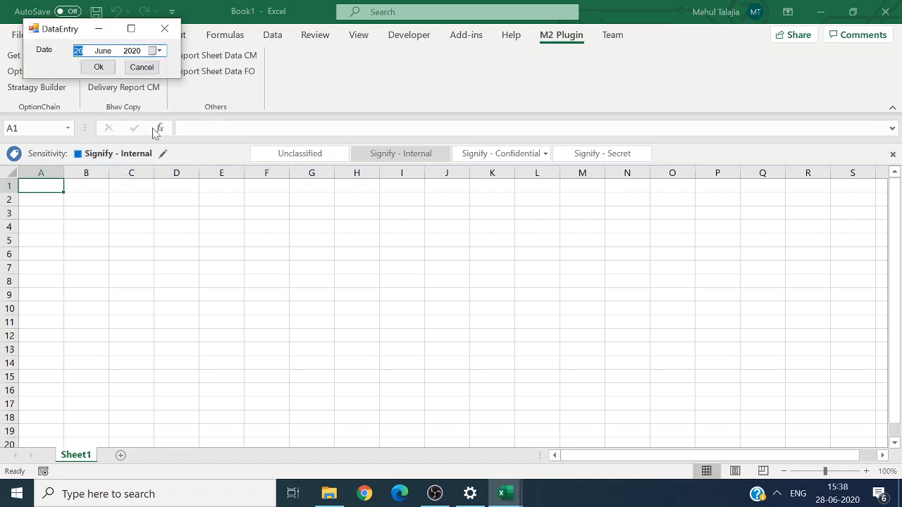
pyautogui.click(98, 70)
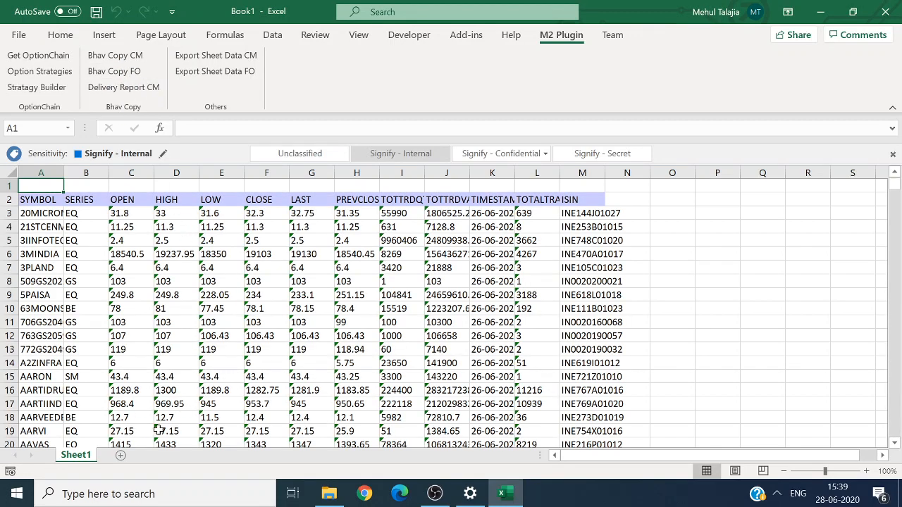
# - Load the Bhav Copy FO data for 26 June 2020 on a new sheet and check it through to its last row
pyautogui.click(120, 457)
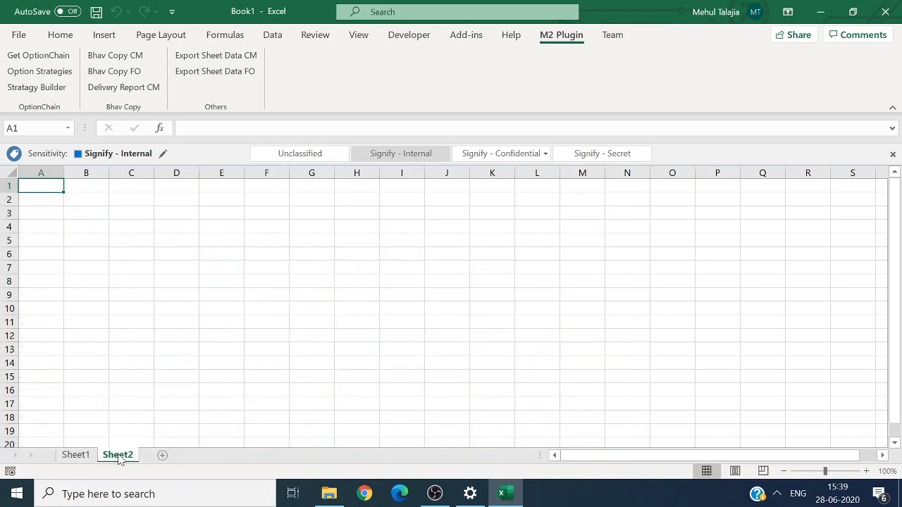
pyautogui.click(112, 73)
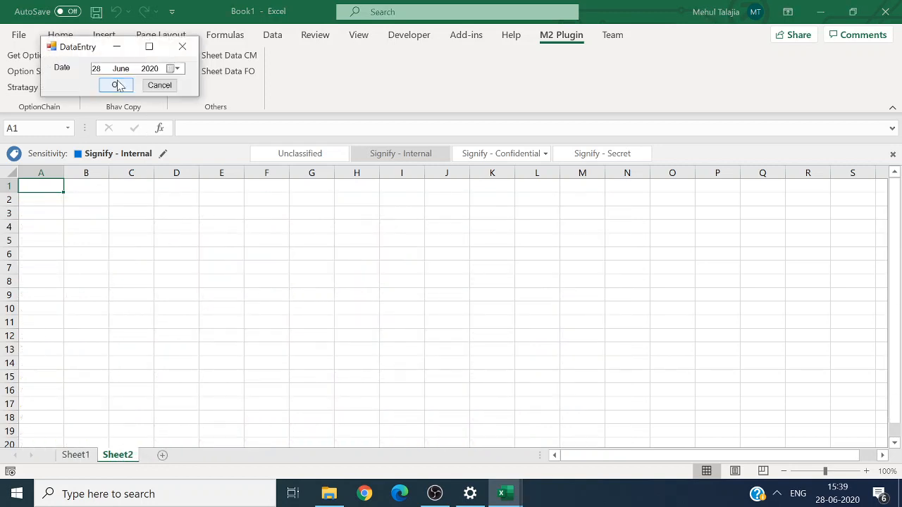
pyautogui.click(173, 68)
pyautogui.click(190, 162)
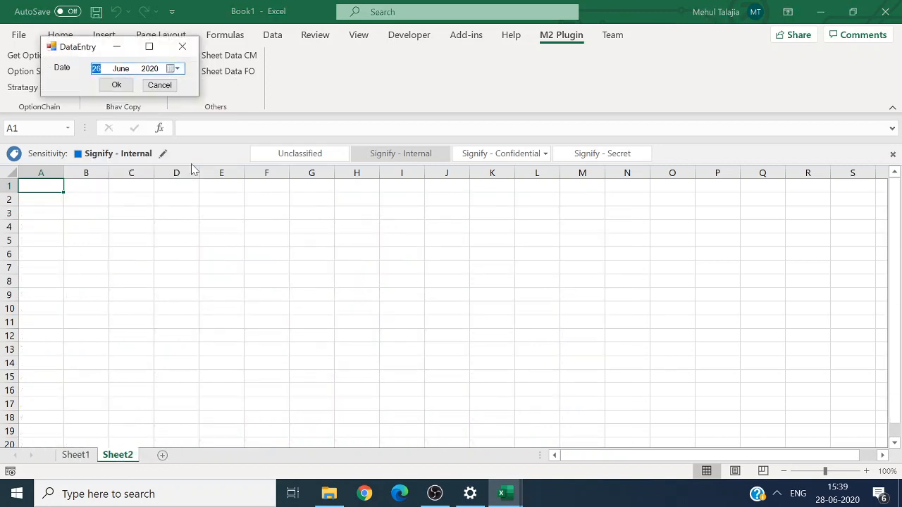
pyautogui.click(111, 88)
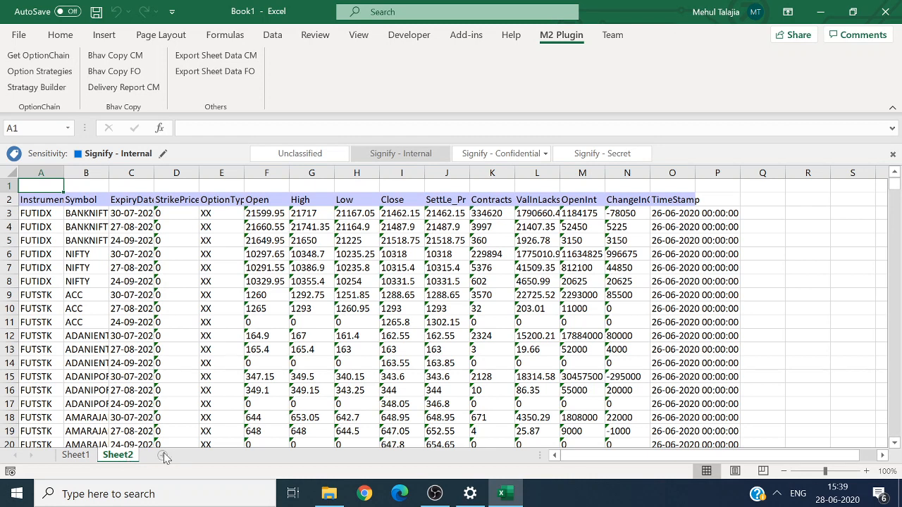
pyautogui.click(128, 374)
pyautogui.hotkey('ctrl', 'End')
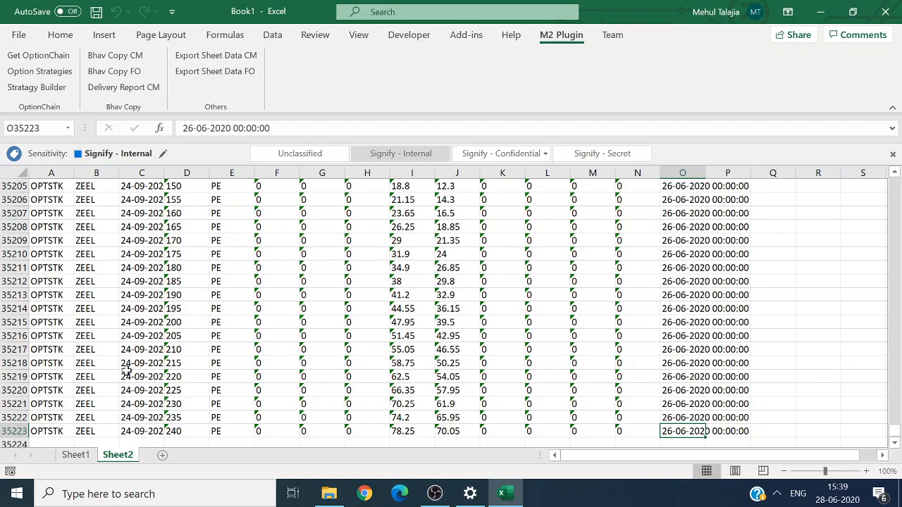
pyautogui.hotkey('ctrl', 'Home')
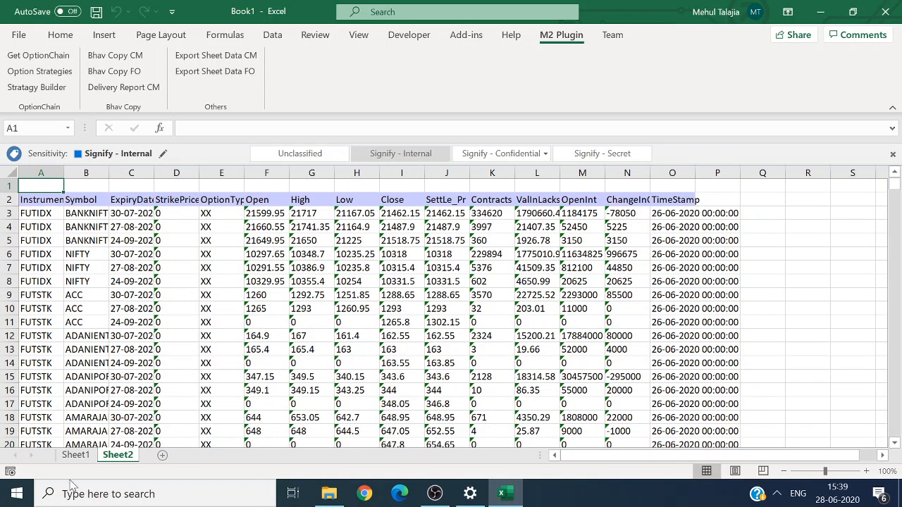
# - Load the Delivery Report CM data for 26 June 2020 on another new sheet and check it through to its last row
pyautogui.click(163, 455)
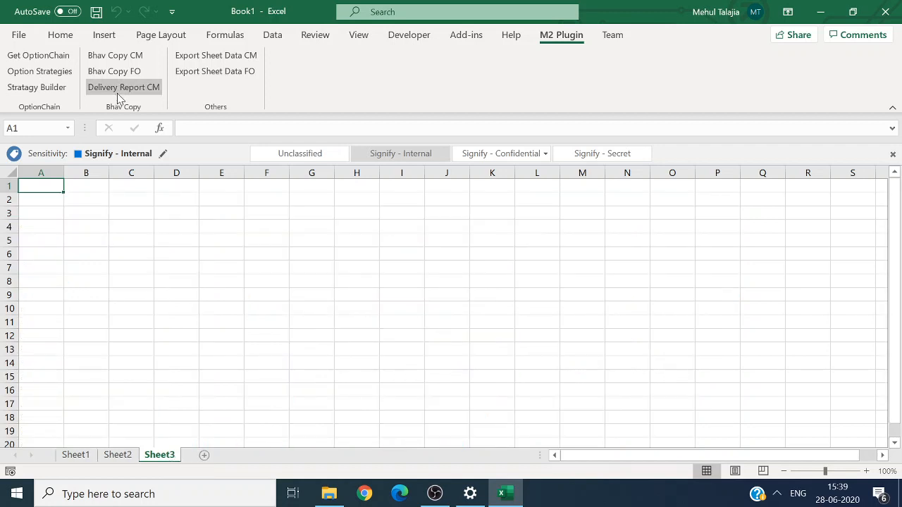
pyautogui.click(121, 87)
pyautogui.click(195, 86)
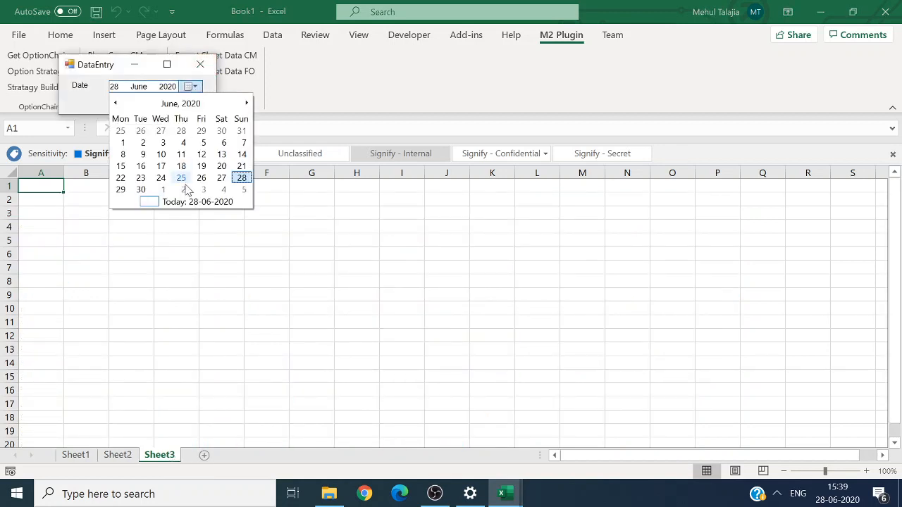
pyautogui.click(203, 181)
pyautogui.click(132, 101)
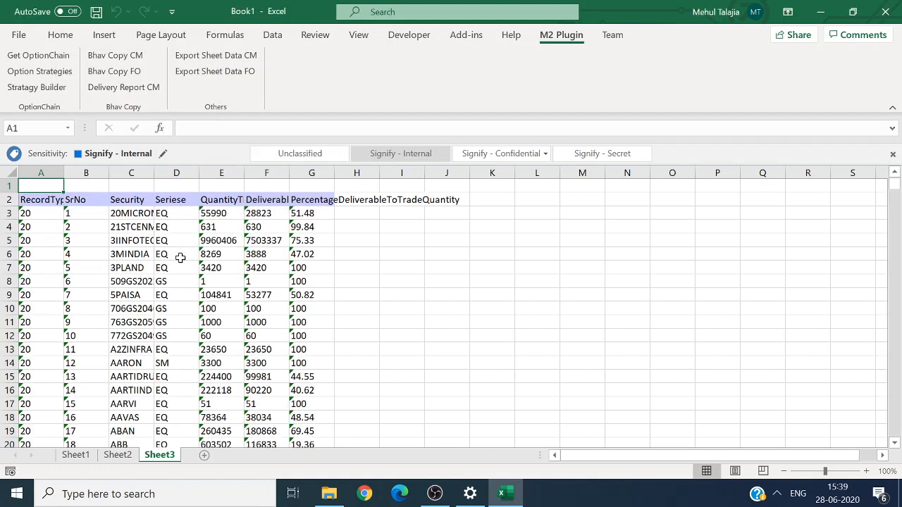
pyautogui.click(150, 407)
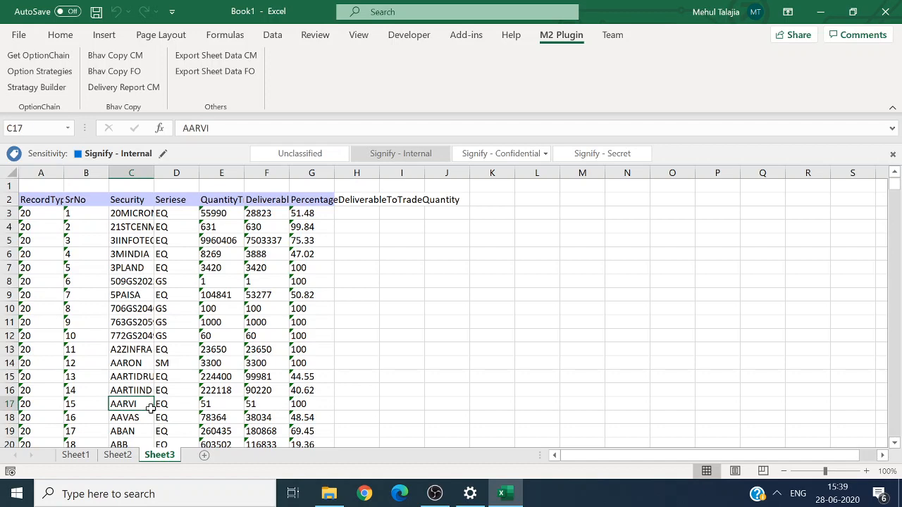
pyautogui.hotkey('ctrl', 'End')
pyautogui.hotkey('ctrl', 'Home')
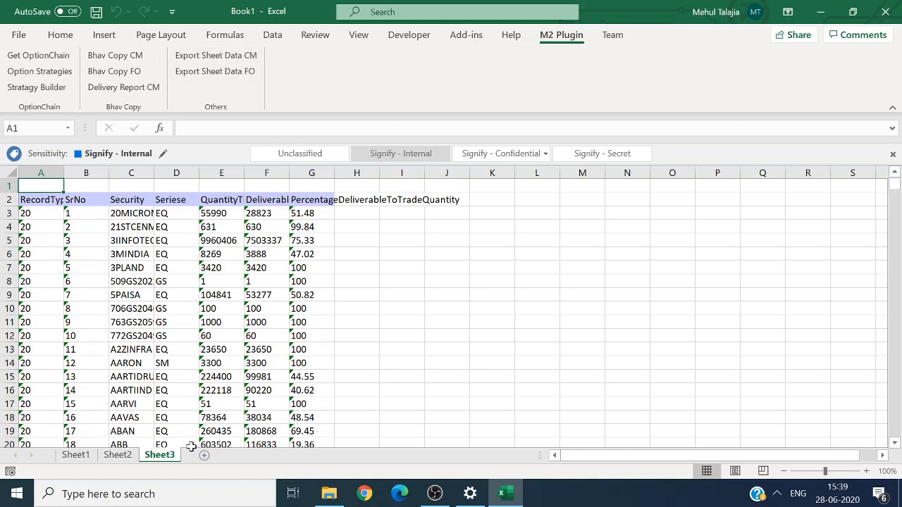
pyautogui.scroll(-1, 173, 423)
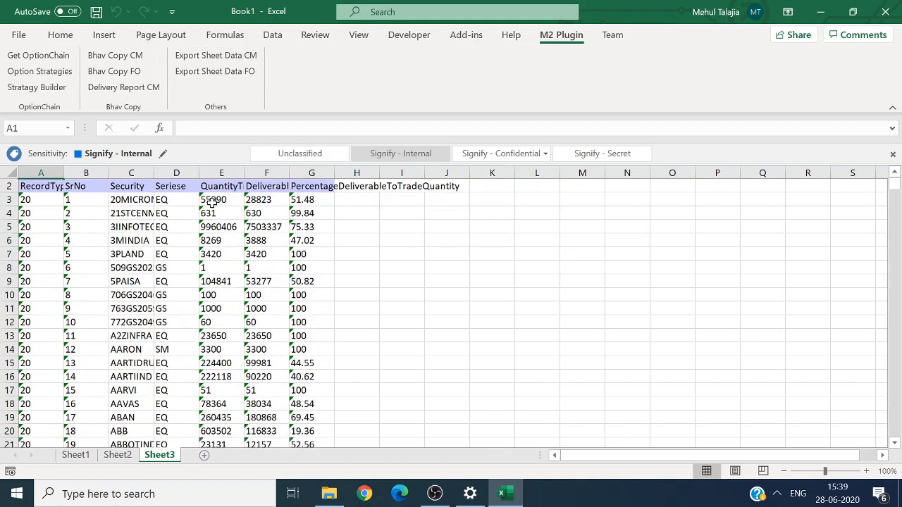
# - Export the CM sheet data to the Downloads folder as cm26bhavexport.csv
pyautogui.click(220, 56)
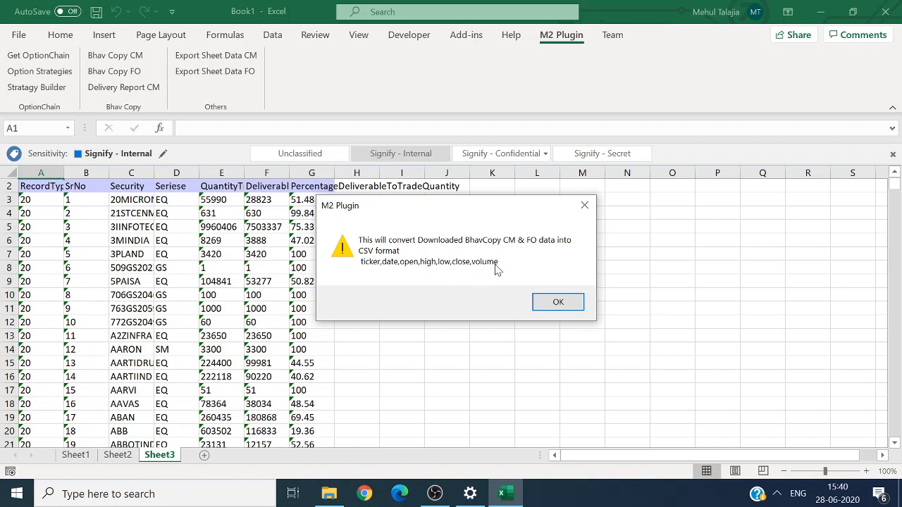
pyautogui.click(558, 301)
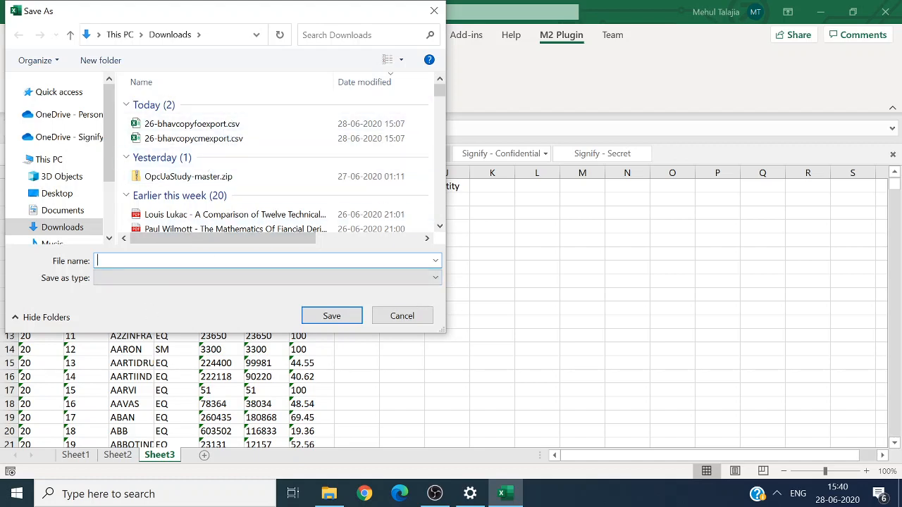
pyautogui.write('2')
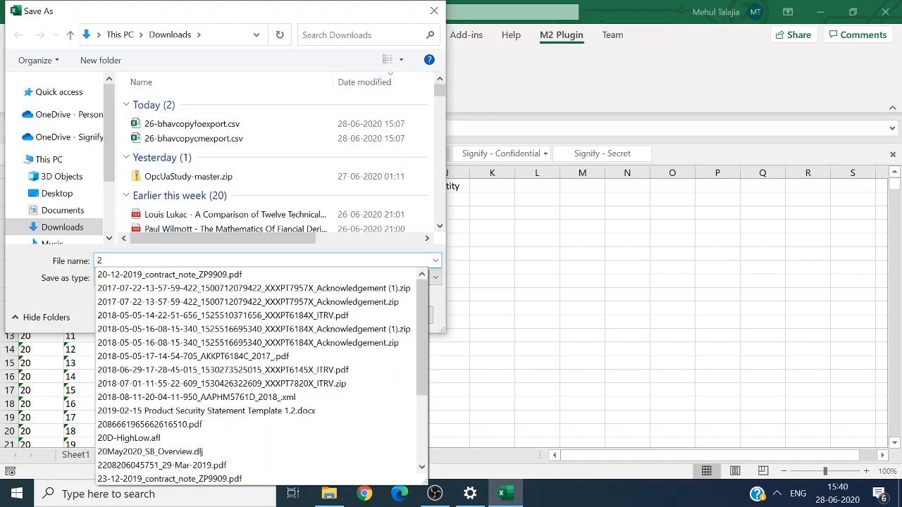
pyautogui.press('BackSpace')
pyautogui.write('cm26bhavexport.csv')
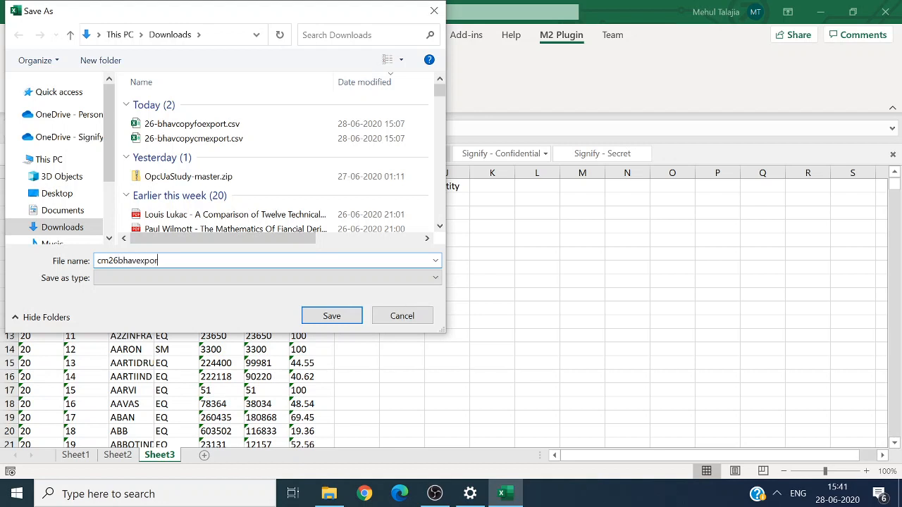
pyautogui.click(348, 319)
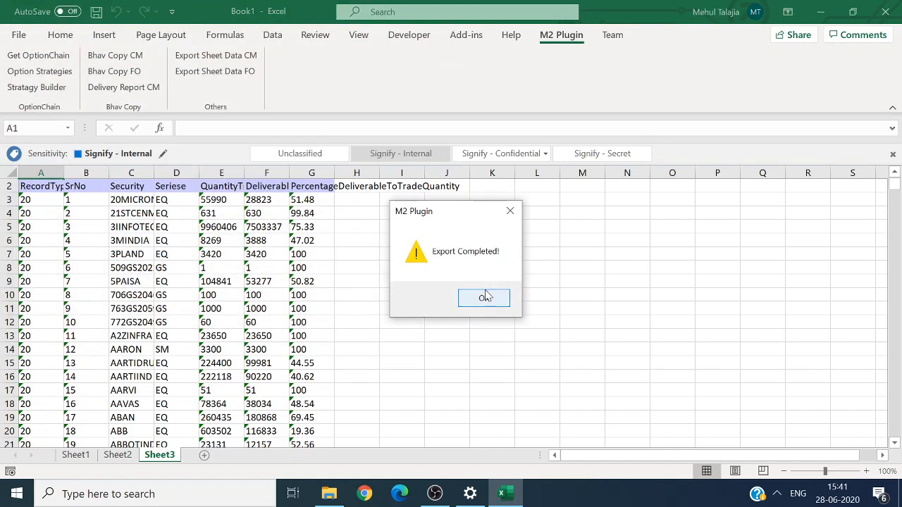
pyautogui.click(485, 296)
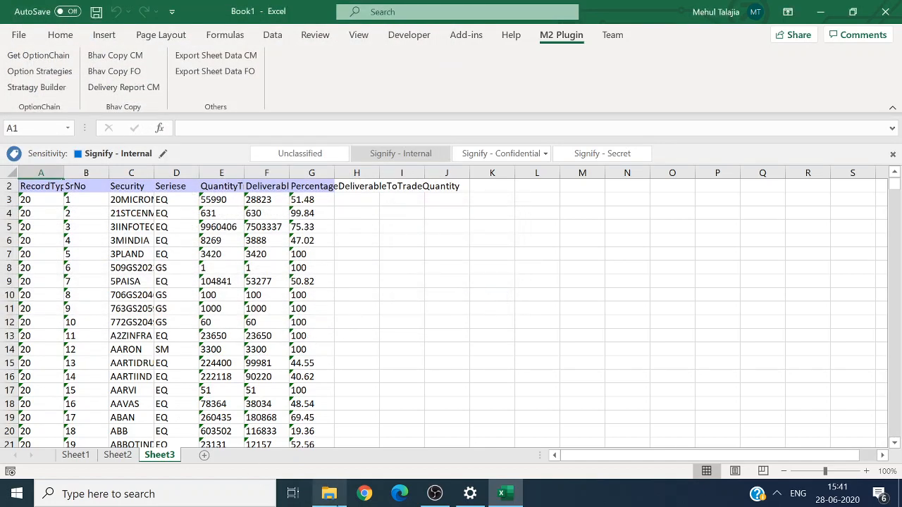
# - Open cm26bhavexport.csv from the Downloads folder in Notepad++ and examine the fields of its first line
pyautogui.click(329, 493)
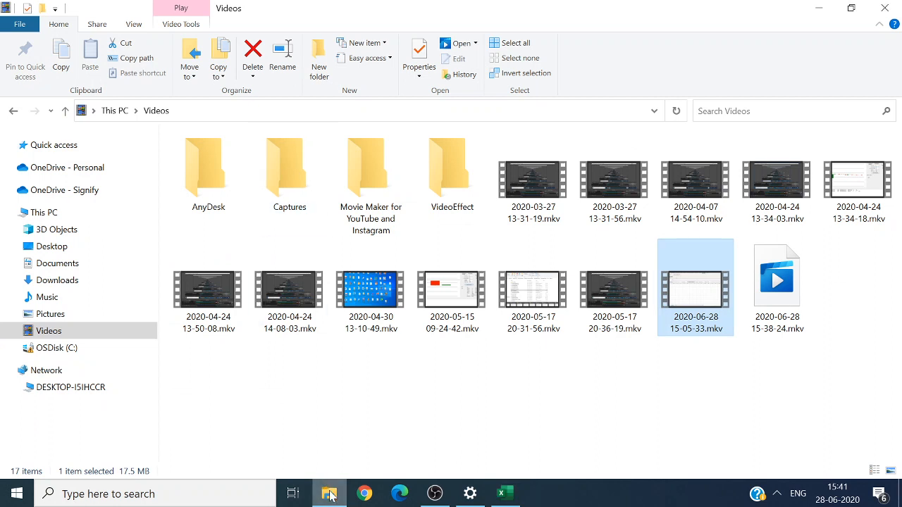
pyautogui.rightClick(328, 497)
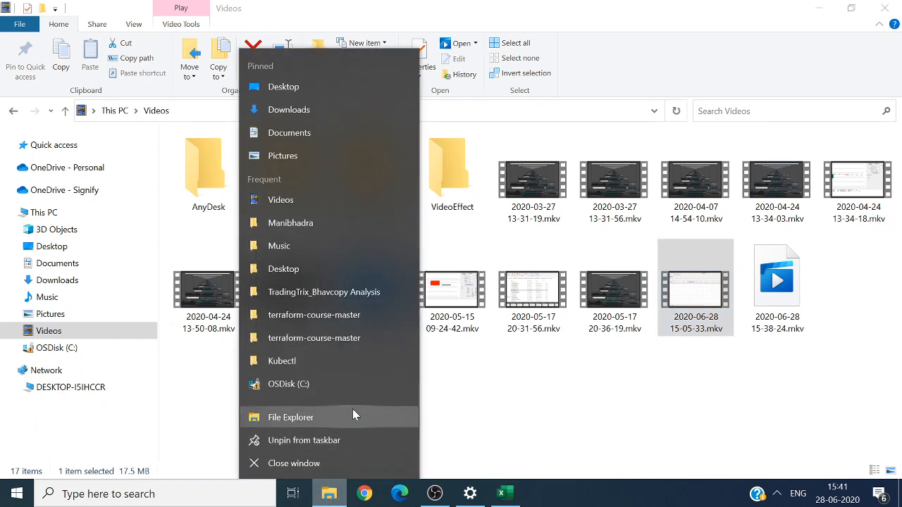
pyautogui.click(347, 112)
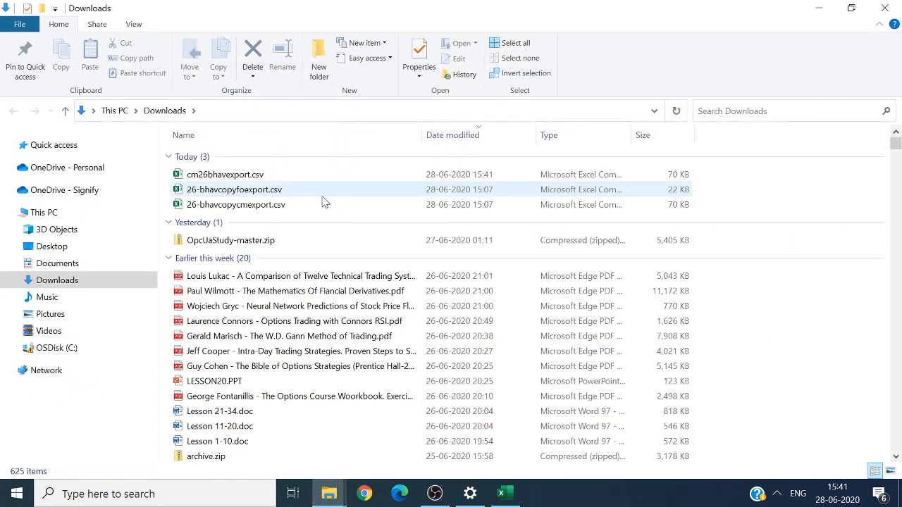
pyautogui.click(265, 176)
pyautogui.rightClick(265, 176)
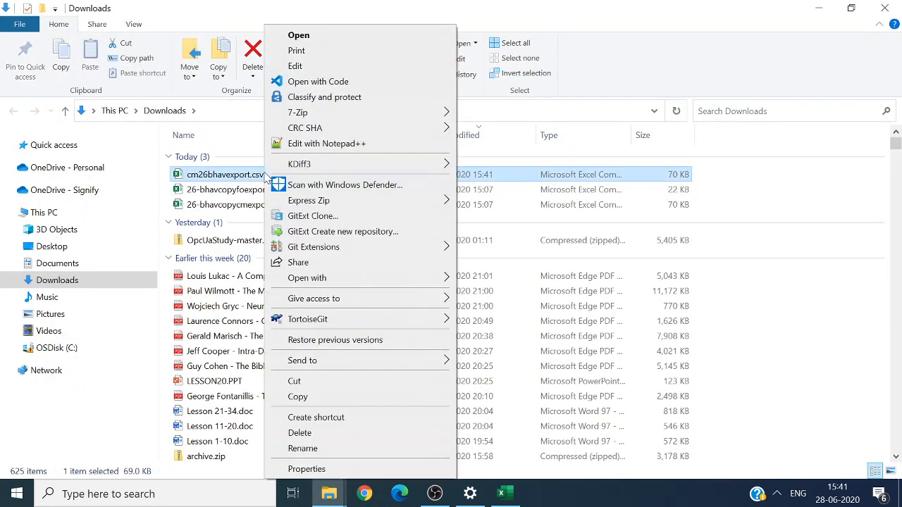
pyautogui.click(303, 150)
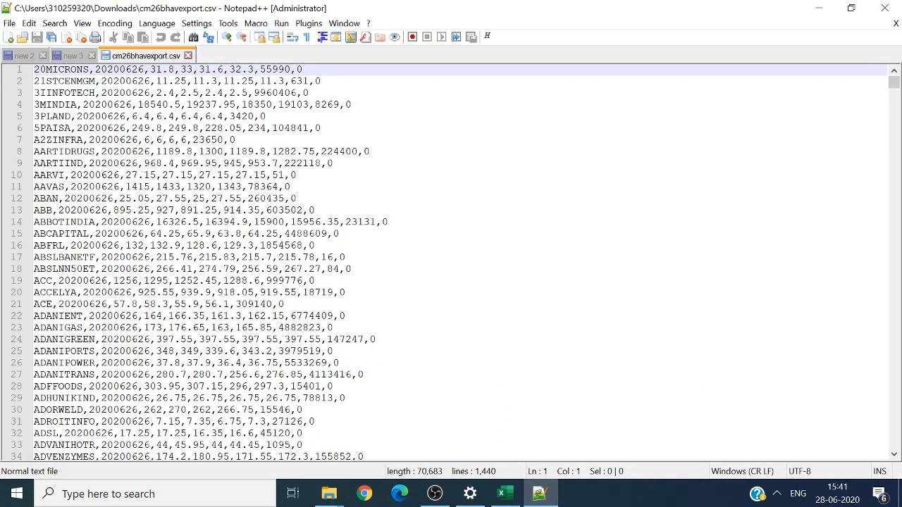
pyautogui.moveTo(69, 69); pyautogui.dragTo(303, 69)
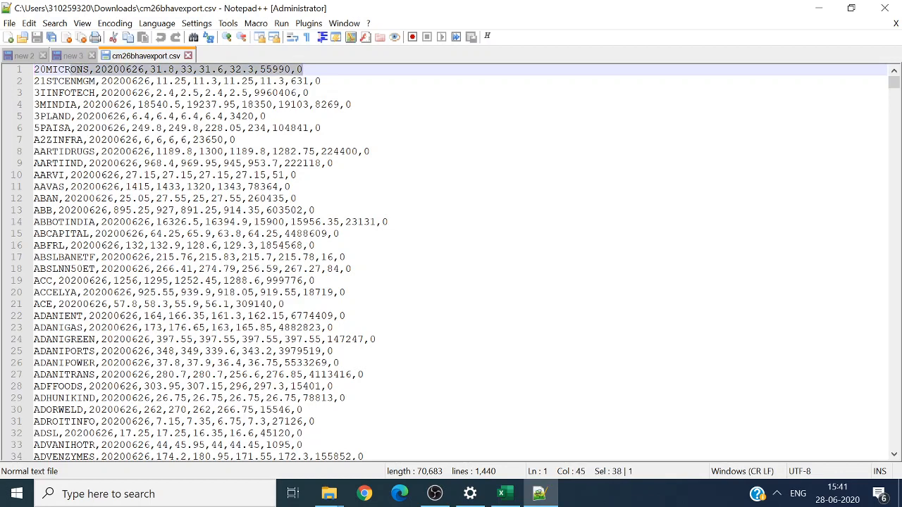
# - Return to the Excel workbook and export the FO sheet data to the Downloads folder as fo26bhavexport.csv
pyautogui.hotkey('alt', 'Tab')
pyautogui.hotkey('alt', 'Tab')
pyautogui.hotkey('alt', 'Tab')
pyautogui.hotkey('alt', 'Tab')
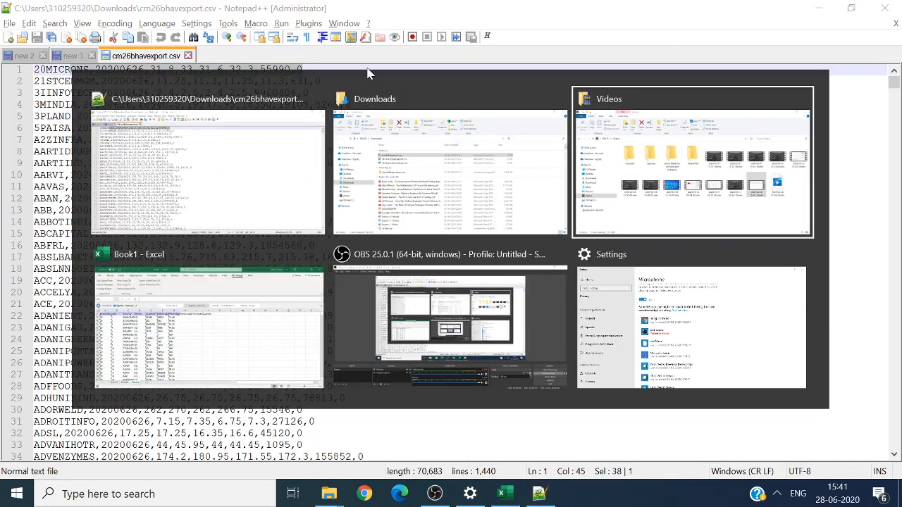
pyautogui.hotkey('alt', 'Tab')
pyautogui.hotkey('alt', 'Tab')
pyautogui.hotkey('alt', 'Tab')
pyautogui.hotkey('alt', 'Tab')
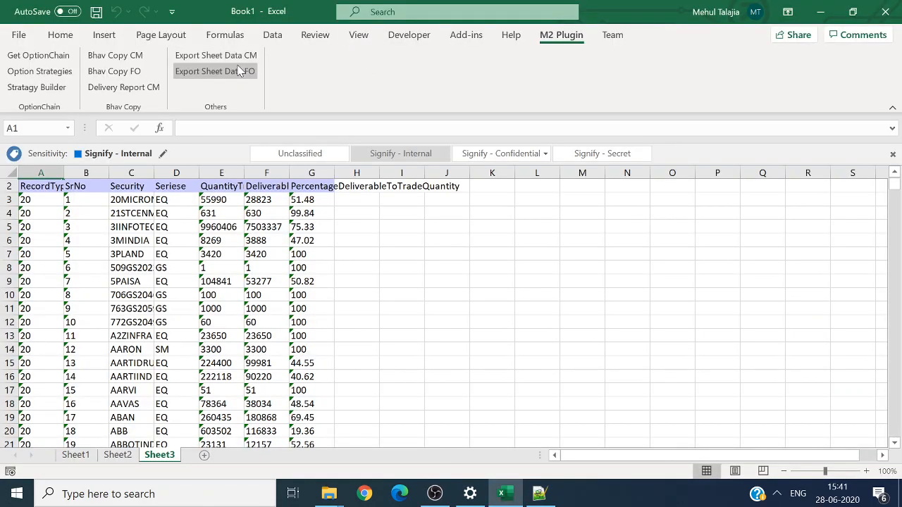
pyautogui.click(243, 71)
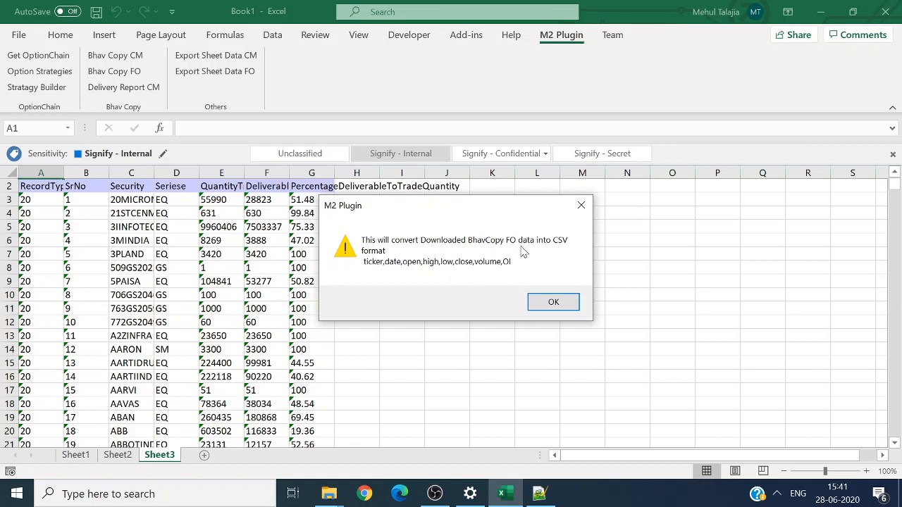
pyautogui.click(553, 304)
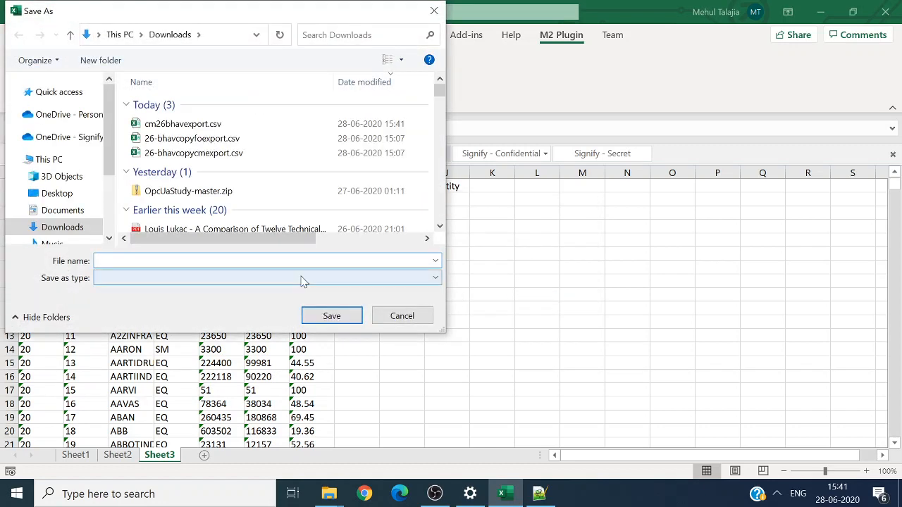
pyautogui.write('fo')
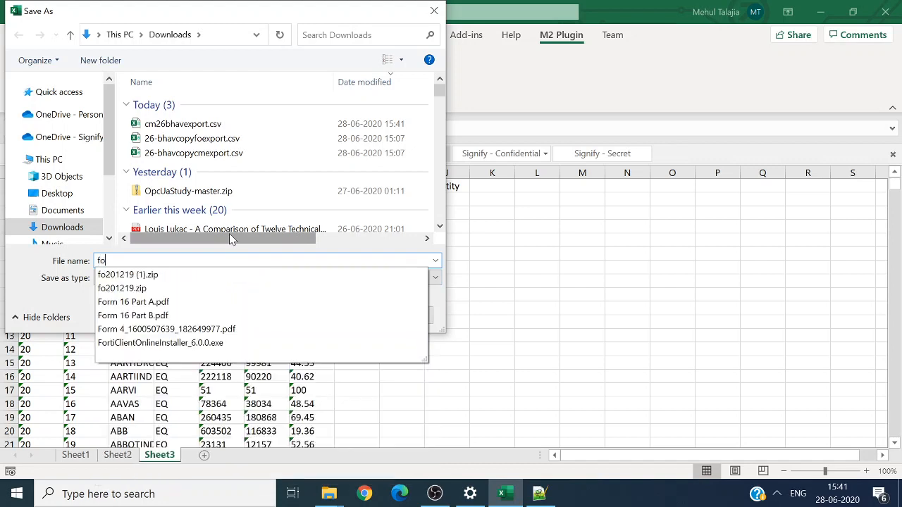
pyautogui.write('26')
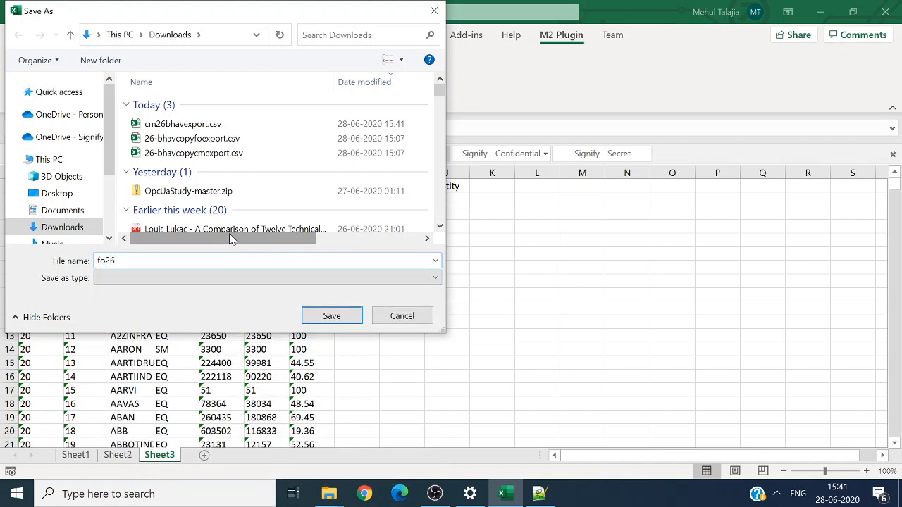
pyautogui.write('bhavexport.csv')
pyautogui.press('Return')
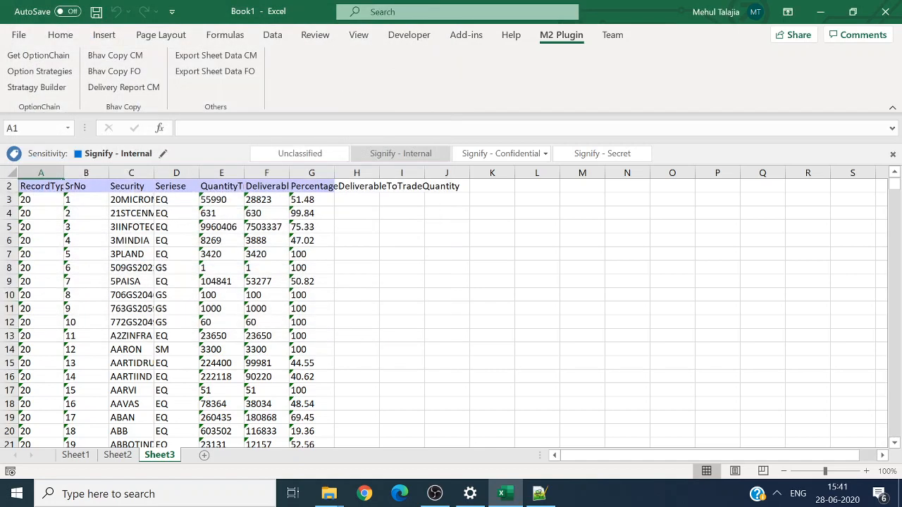
pyautogui.press('Return')
# - Open 26-bhavcopyfoexport.csv from the Downloads folder in Notepad++
pyautogui.moveTo(329, 493)
pyautogui.click(386, 432)
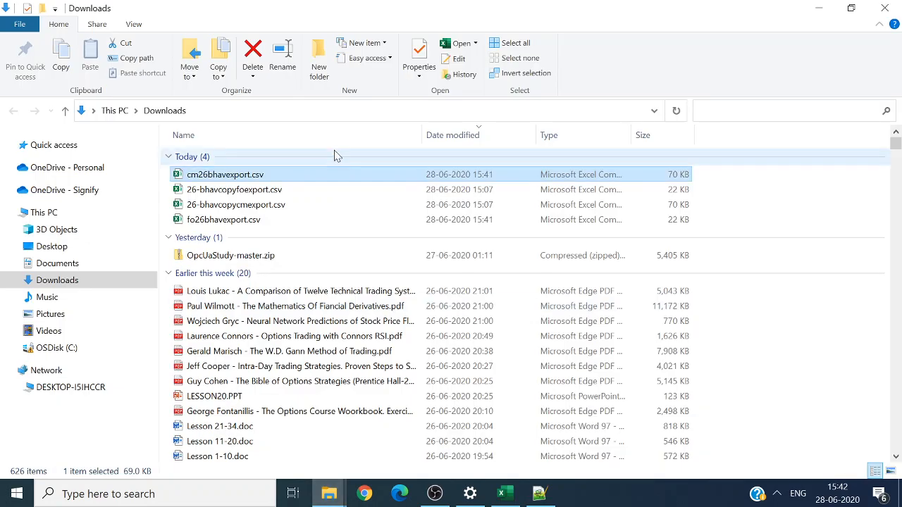
pyautogui.click(245, 192)
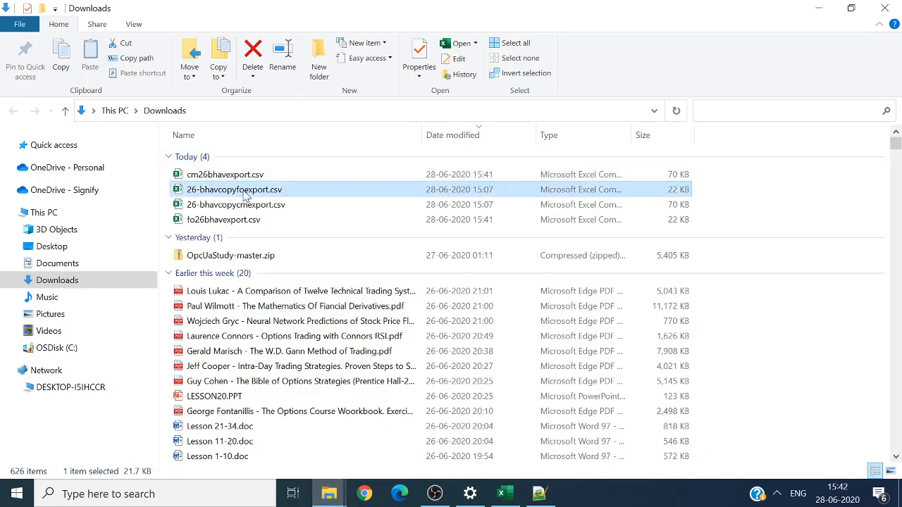
pyautogui.rightClick(253, 193)
pyautogui.click(327, 147)
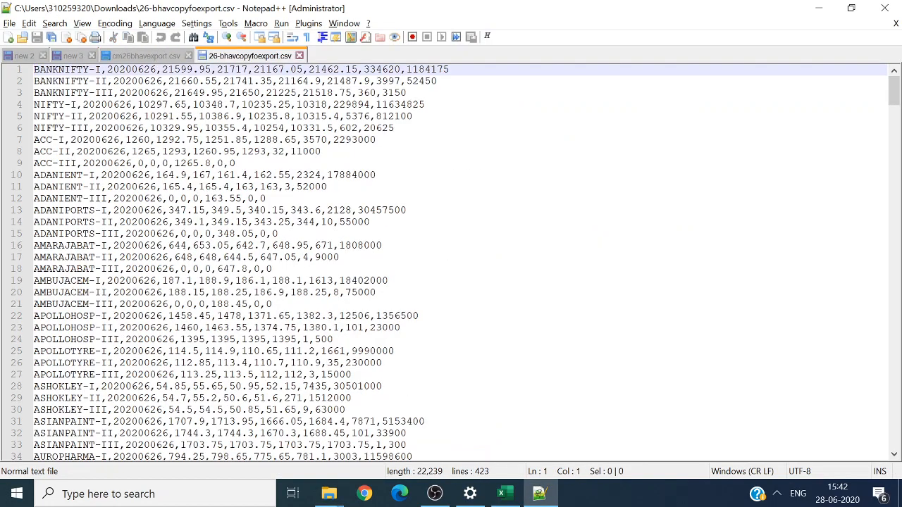
# - Examine the BANKNIFTY and NIFTY contract lines of the file, including the last field of the first two lines
pyautogui.moveTo(75, 69); pyautogui.dragTo(112, 92)
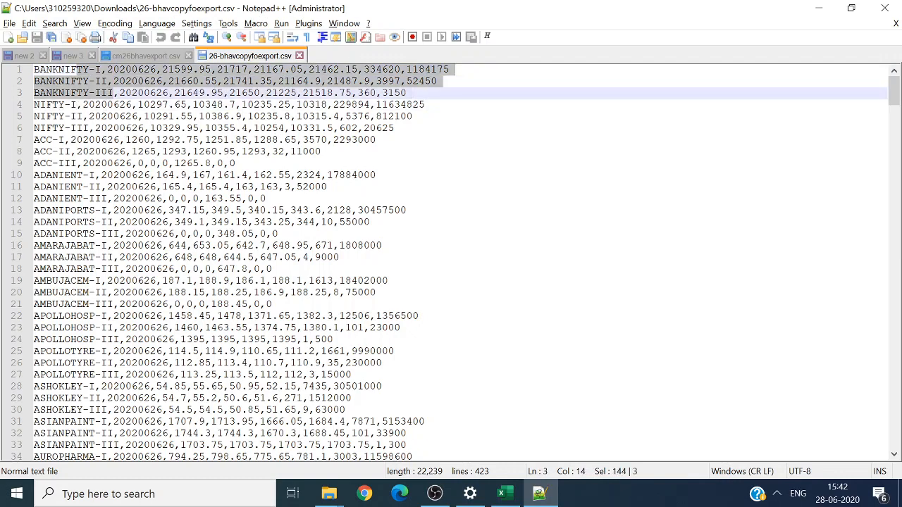
pyautogui.click(70, 69)
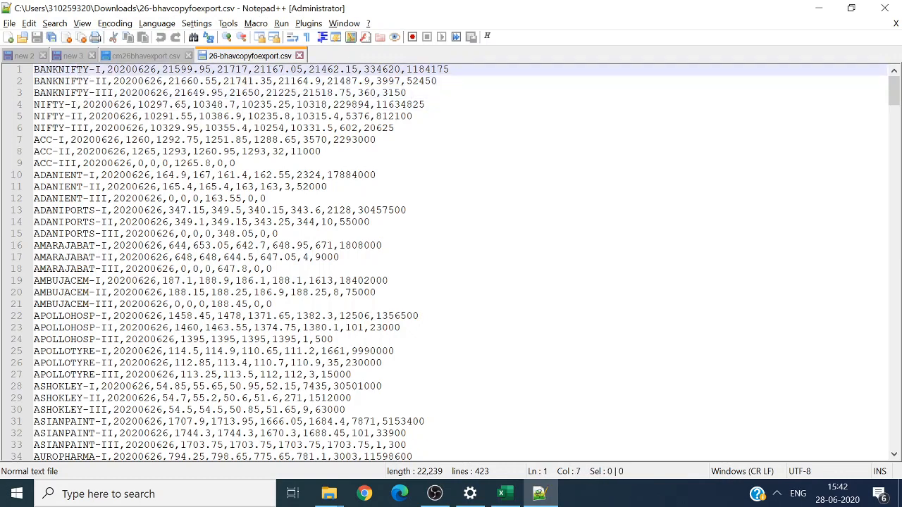
pyautogui.moveTo(88, 81); pyautogui.dragTo(120, 104)
pyautogui.click(322, 128)
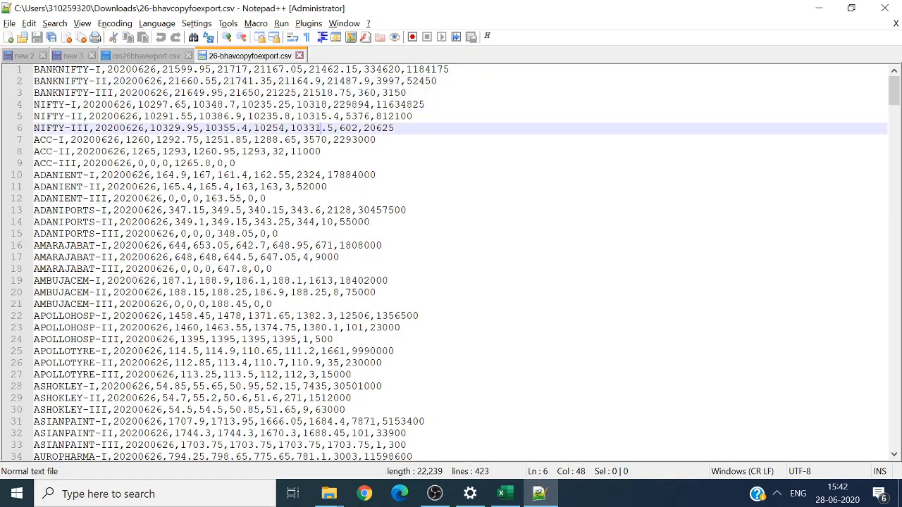
pyautogui.doubleClick(426, 81)
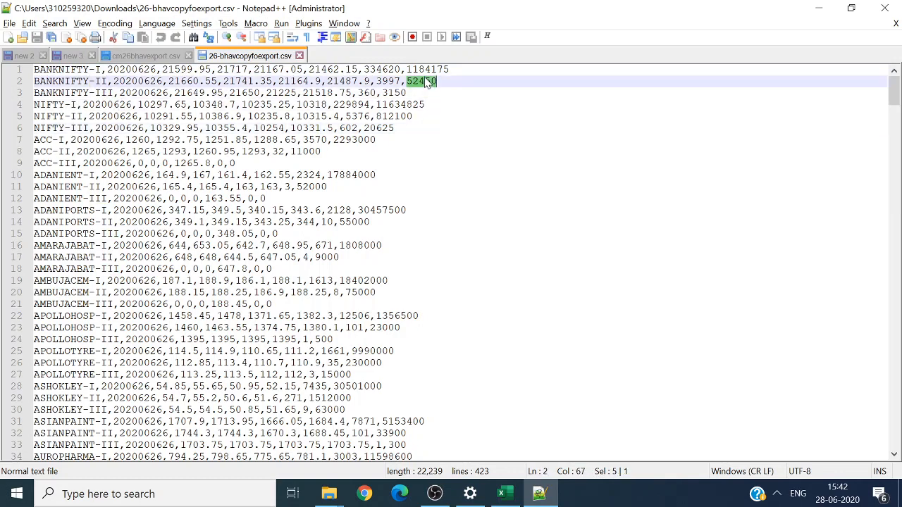
pyautogui.doubleClick(427, 69)
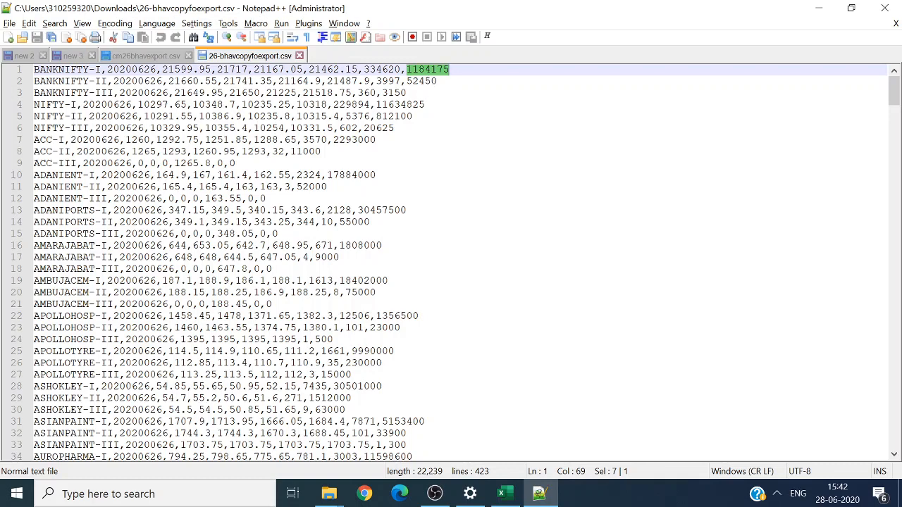
pyautogui.click(412, 81)
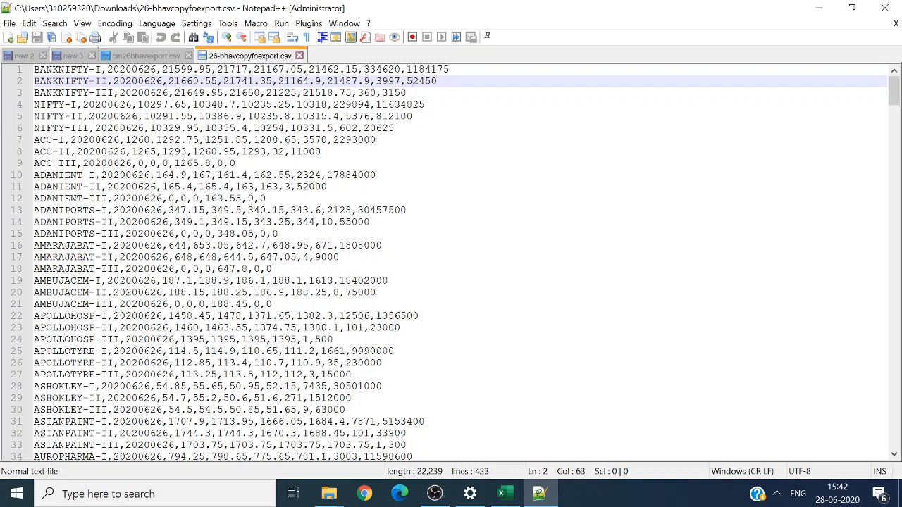
# - Return to the Excel workbook and check the FO data on Sheet2 through to its last row
pyautogui.hotkey('alt', 'Tab')
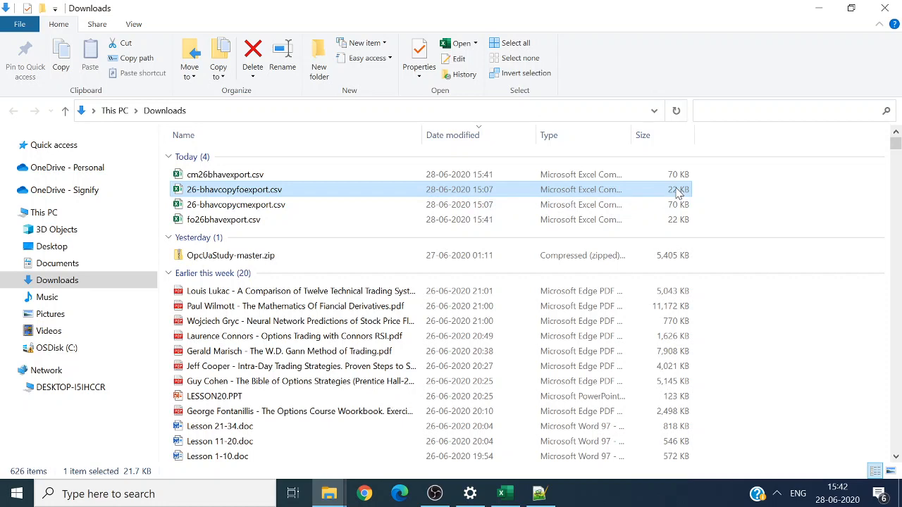
pyautogui.hotkey('alt', 'Tab')
pyautogui.hotkey('alt', 'Tab')
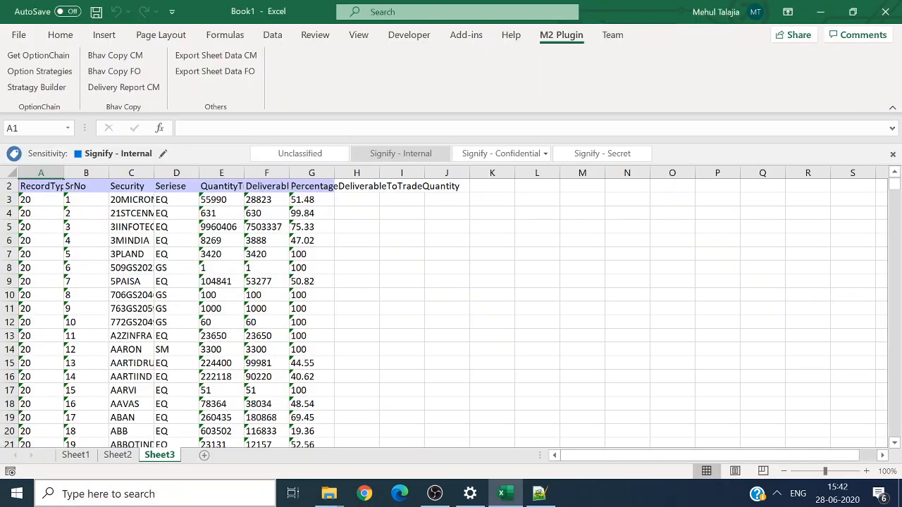
pyautogui.click(117, 456)
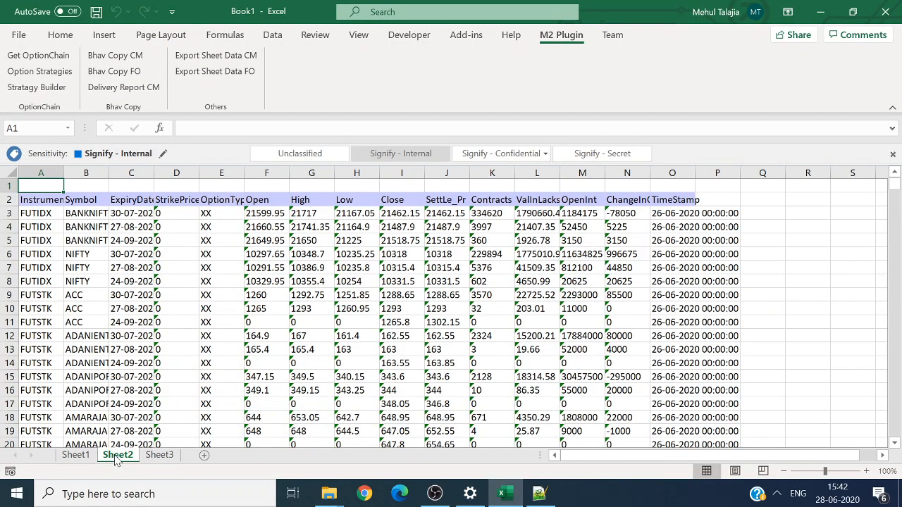
pyautogui.hotkey('ctrl', 'End')
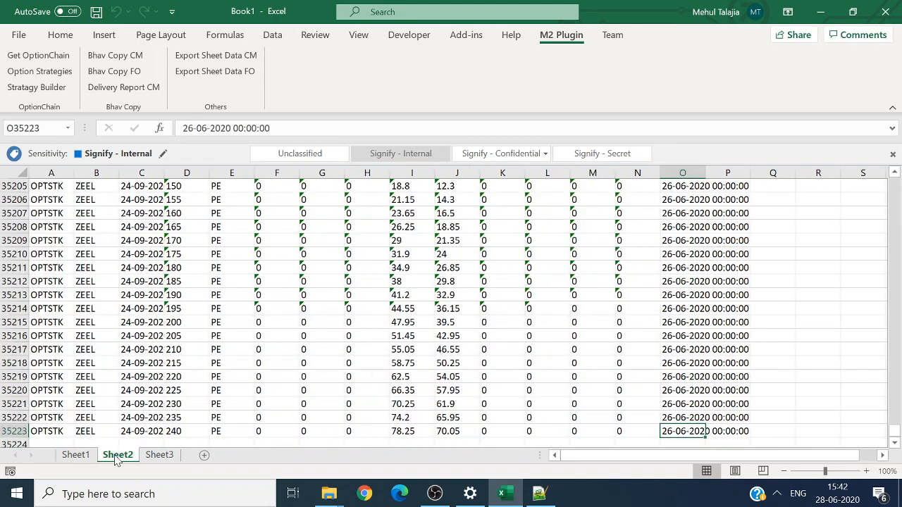
# - Check the CM data on Sheet1 through to its last row and examine the non-EQ entries in the SERIES column
pyautogui.click(93, 456)
pyautogui.click(129, 405)
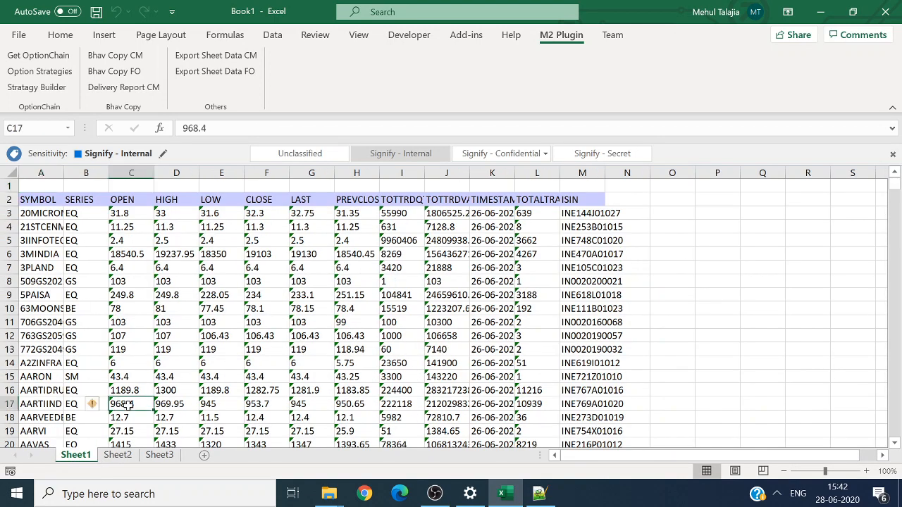
pyautogui.hotkey('ctrl', 'End')
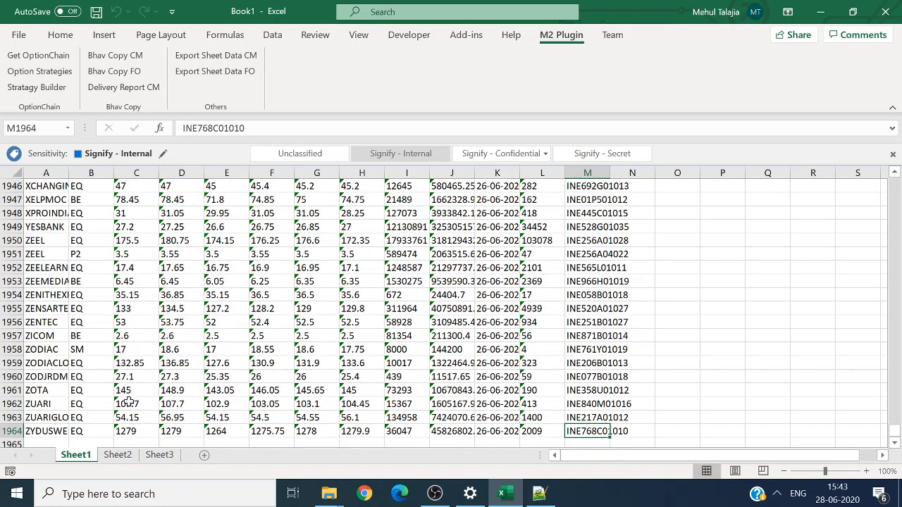
pyautogui.click(82, 334)
pyautogui.click(80, 350)
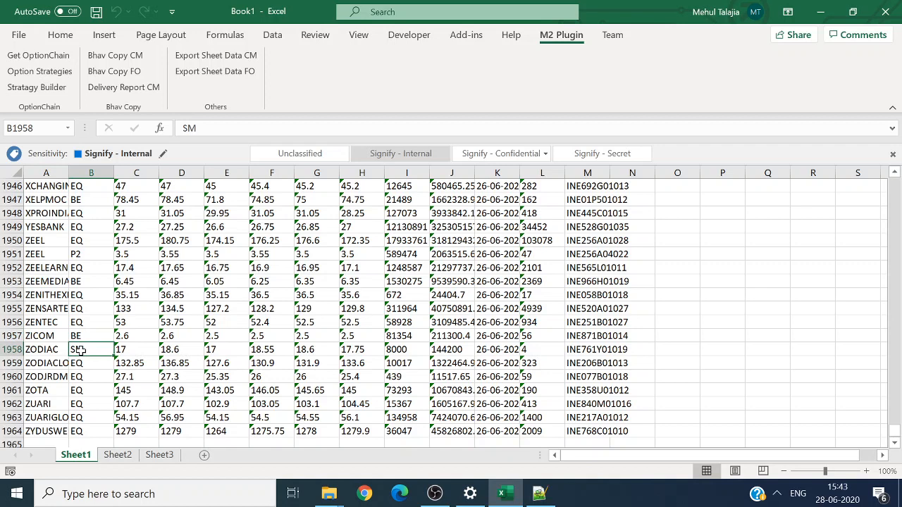
pyautogui.hotkey('ctrl', 'Home')
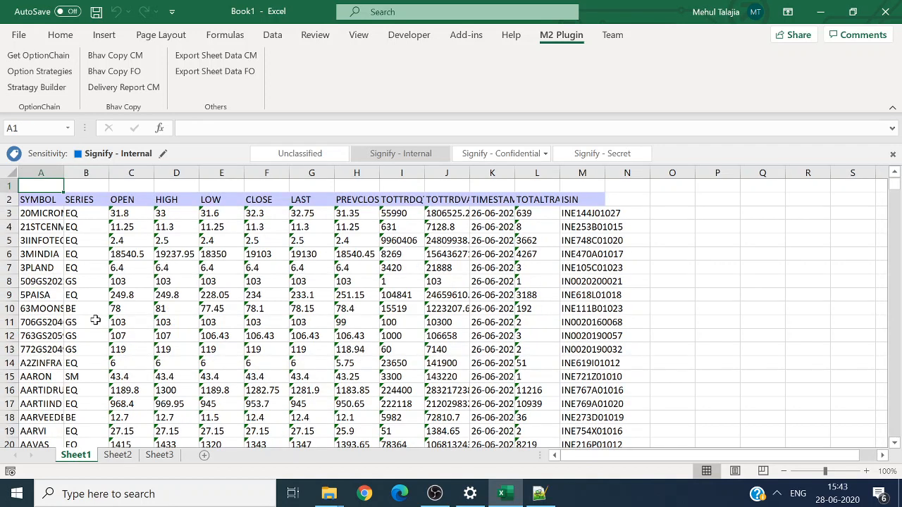
pyautogui.click(84, 325)
pyautogui.moveTo(84, 326); pyautogui.dragTo(83, 337)
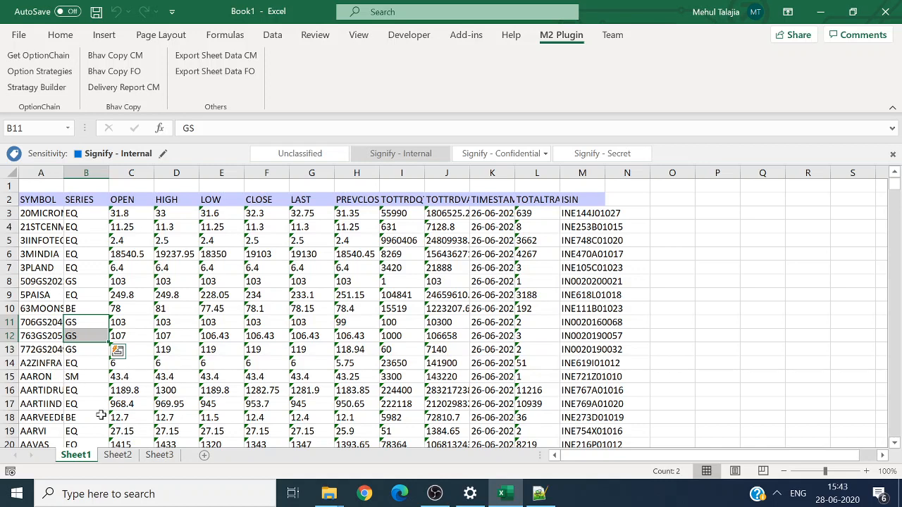
# - Examine the option entries at the end of Sheet2, including the option type column, and go back to the sheet's start
pyautogui.click(118, 454)
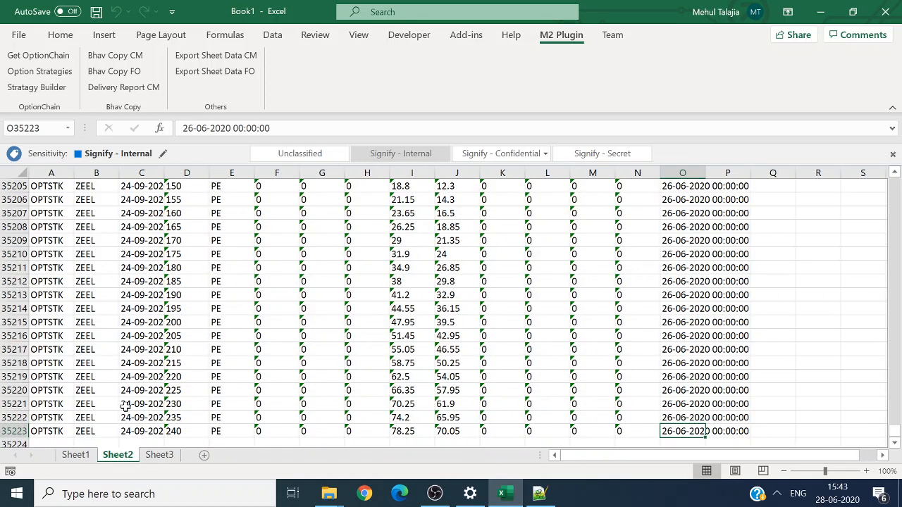
pyautogui.click(105, 340)
pyautogui.click(222, 322)
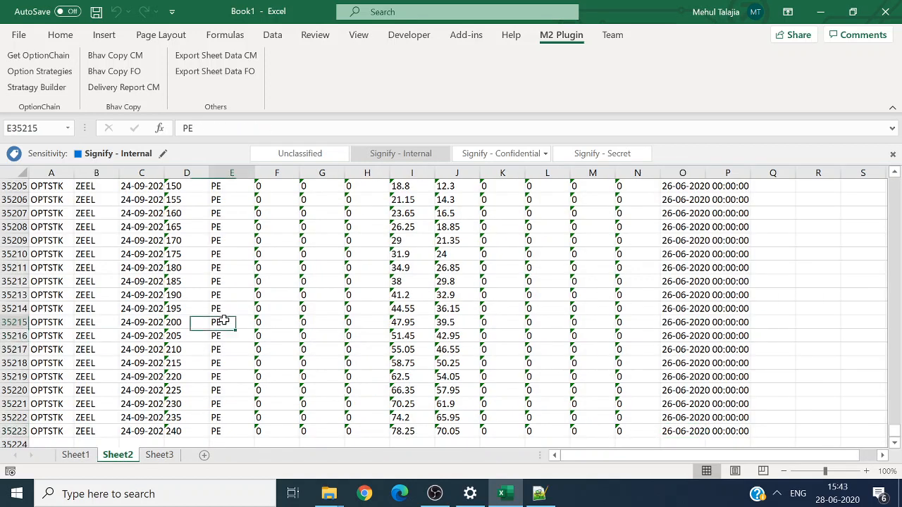
pyautogui.hotkey('ctrl', 'Home')
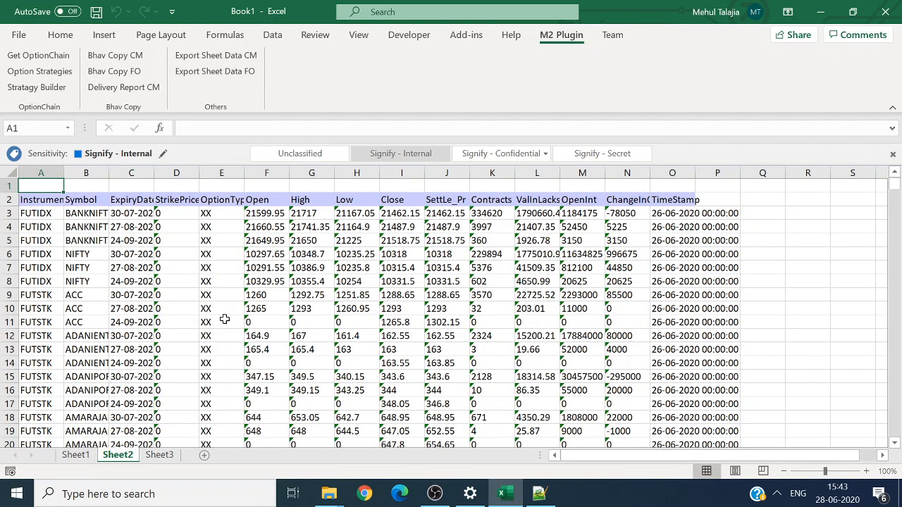
pyautogui.hotkey('alt', 'Tab')
pyautogui.hotkey('alt', 'Tab')
# - Add a new sheet and load the NIFTY option chain into it from the preset NSE URL
pyautogui.click(204, 456)
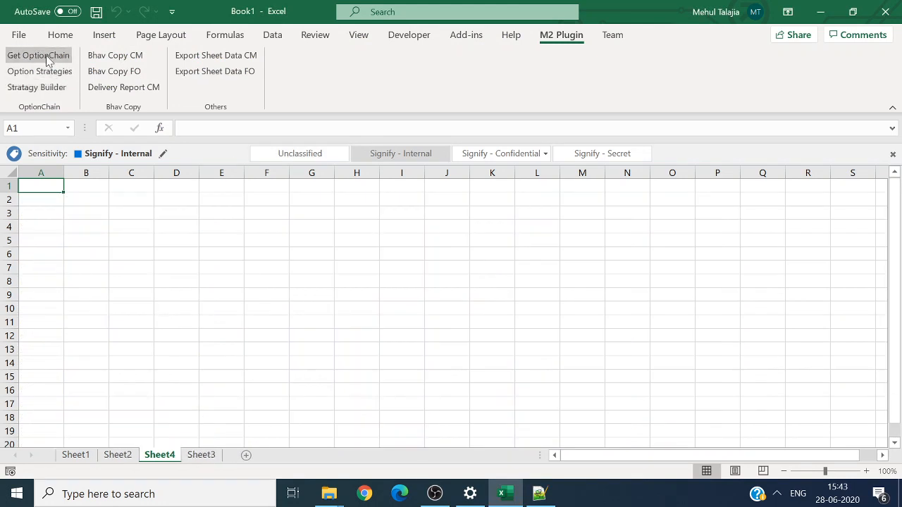
pyautogui.click(47, 59)
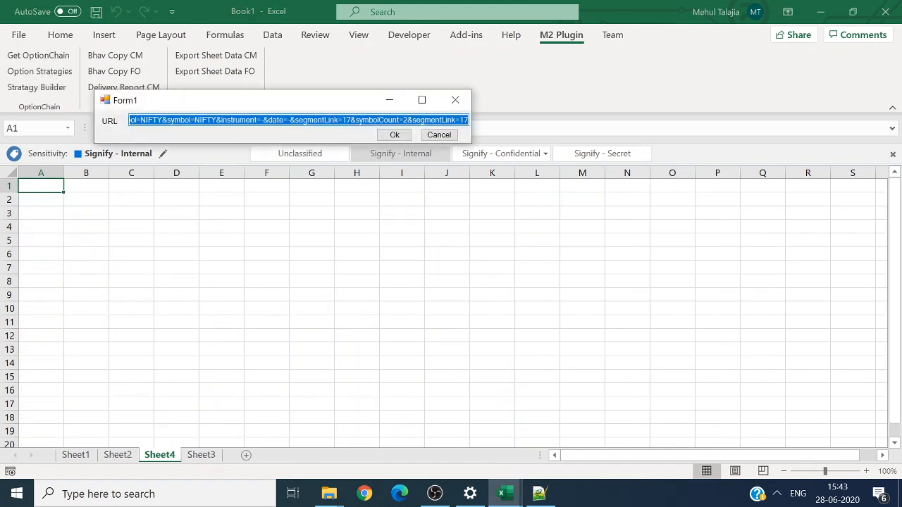
pyautogui.click(339, 120)
pyautogui.press('Home')
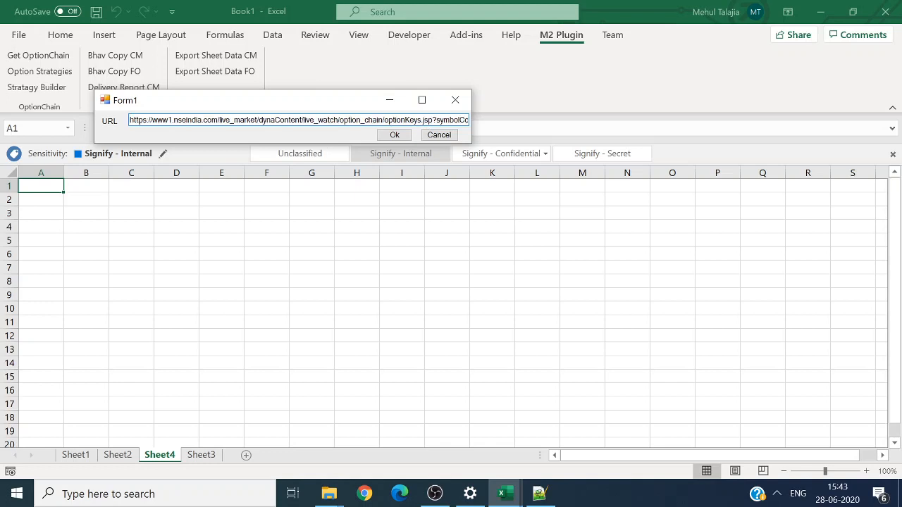
pyautogui.press('End')
pyautogui.hotkey('shift', 'Home')
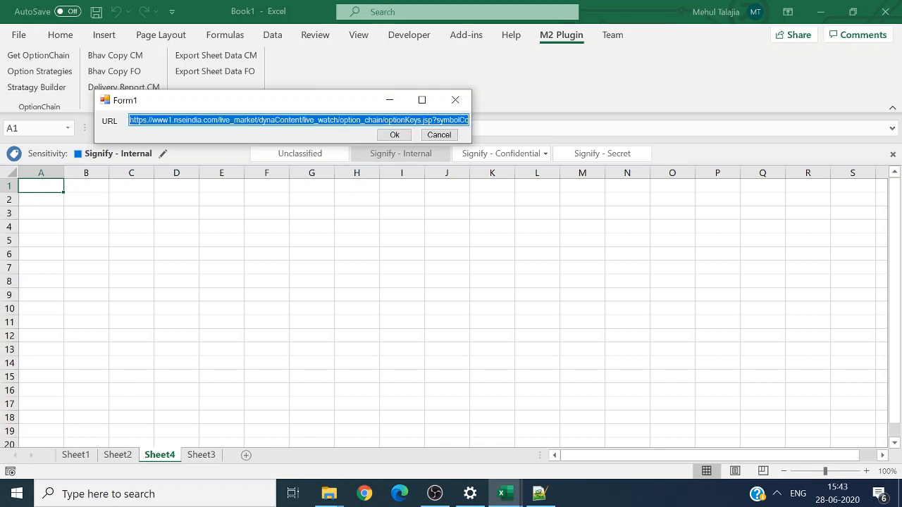
pyautogui.press('Home')
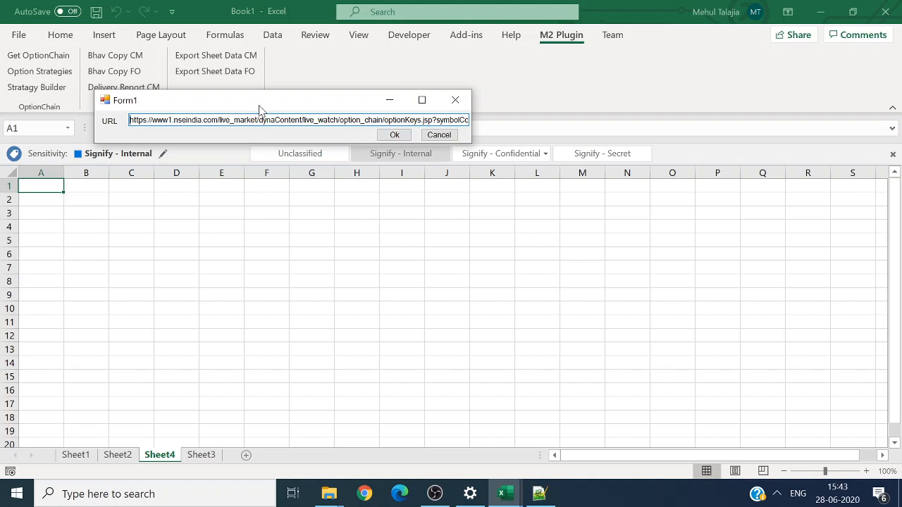
pyautogui.click(395, 134)
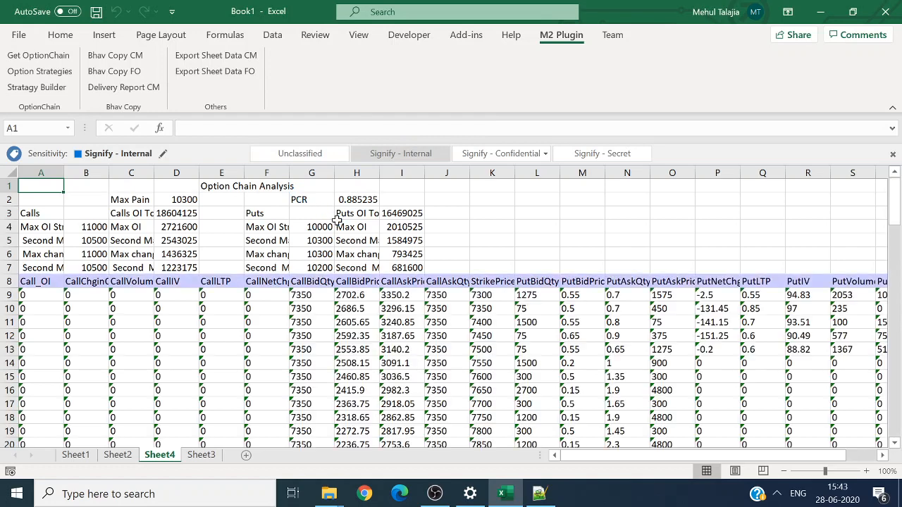
# - Widen columns A, C, D, F and H of the option chain sheet to fit the analysis labels, and slightly narrow column B
pyautogui.click(226, 292)
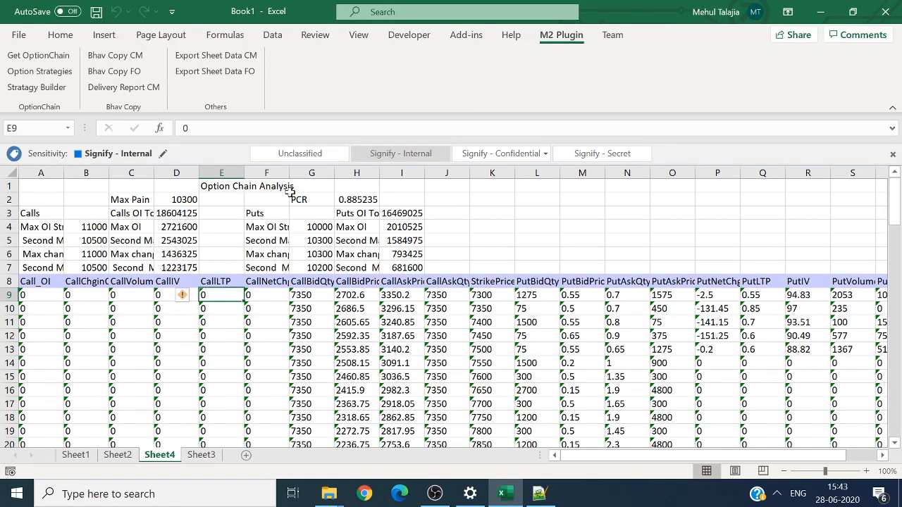
pyautogui.moveTo(289, 174); pyautogui.dragTo(418, 170)
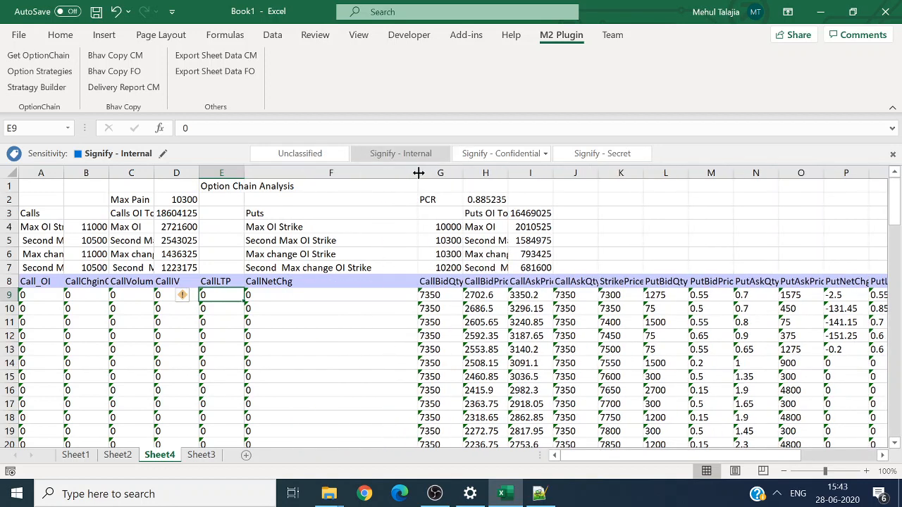
pyautogui.moveTo(508, 173); pyautogui.dragTo(586, 174)
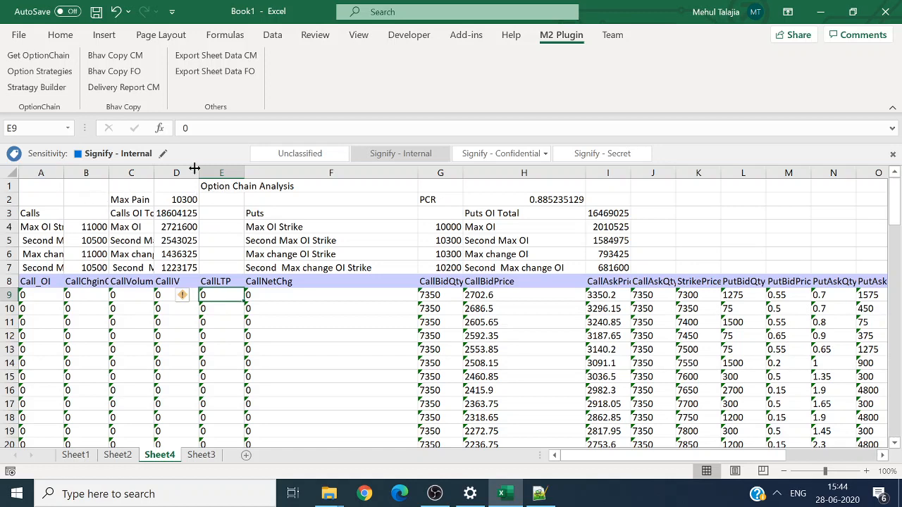
pyautogui.moveTo(199, 174); pyautogui.dragTo(256, 173)
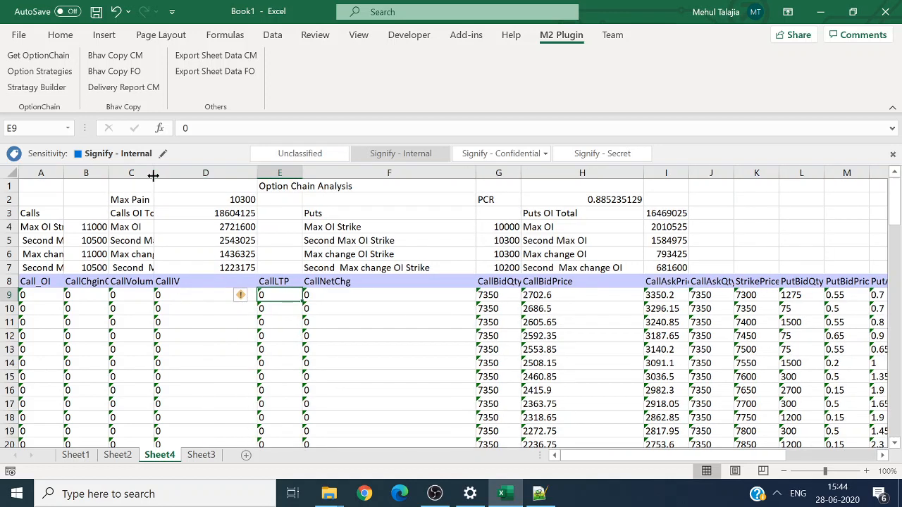
pyautogui.moveTo(153, 175); pyautogui.dragTo(209, 173)
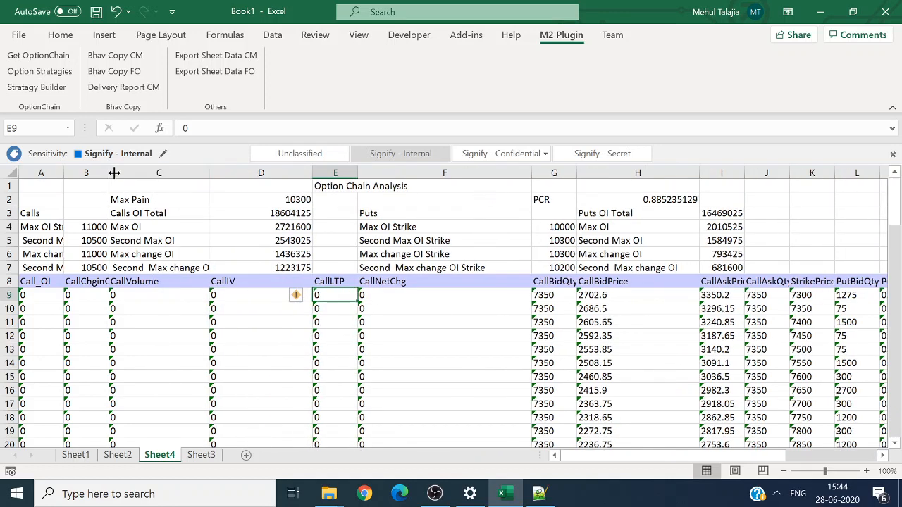
pyautogui.moveTo(111, 174); pyautogui.dragTo(190, 175)
pyautogui.click(155, 173)
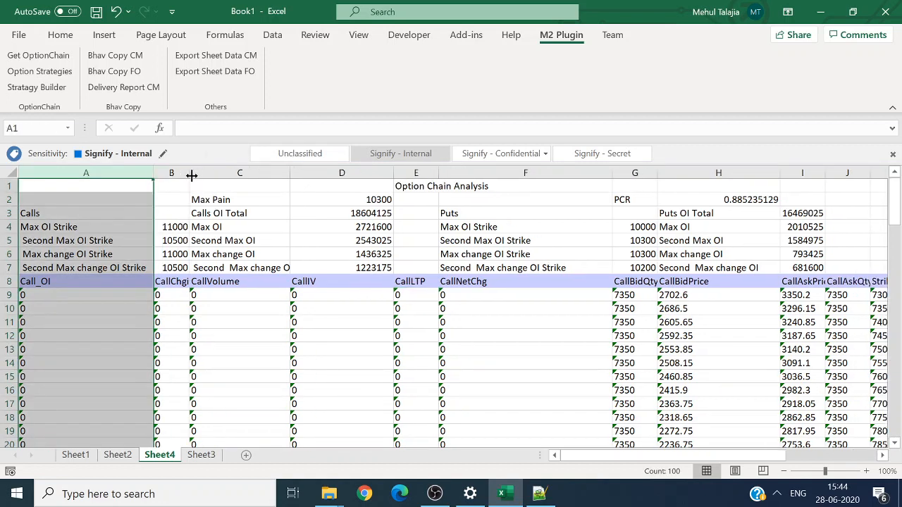
# - Try to reload the NIFTY option chain on Sheet4 while cell C13 is open for editing
pyautogui.doubleClick(212, 351)
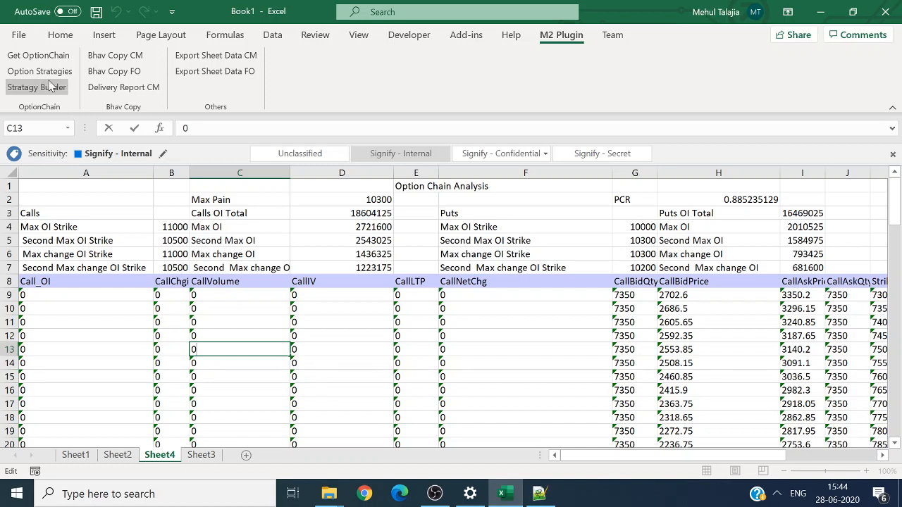
pyautogui.click(38, 55)
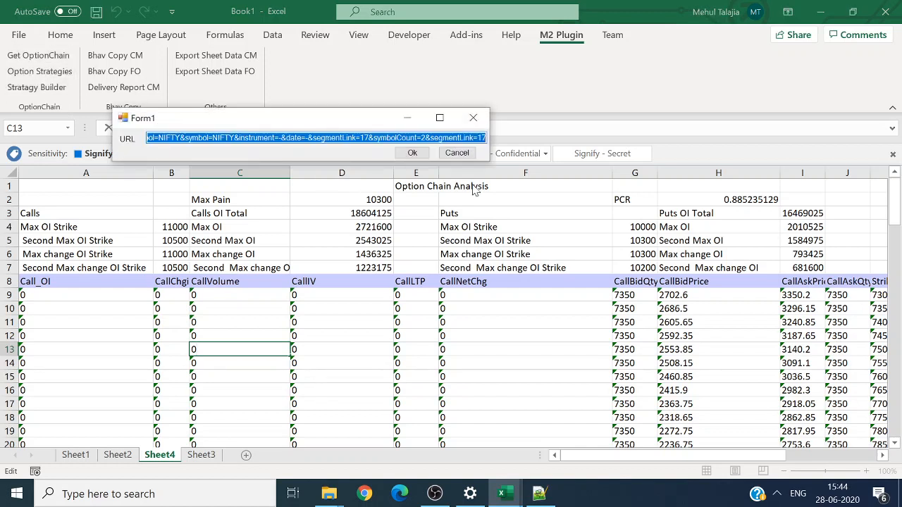
pyautogui.click(411, 152)
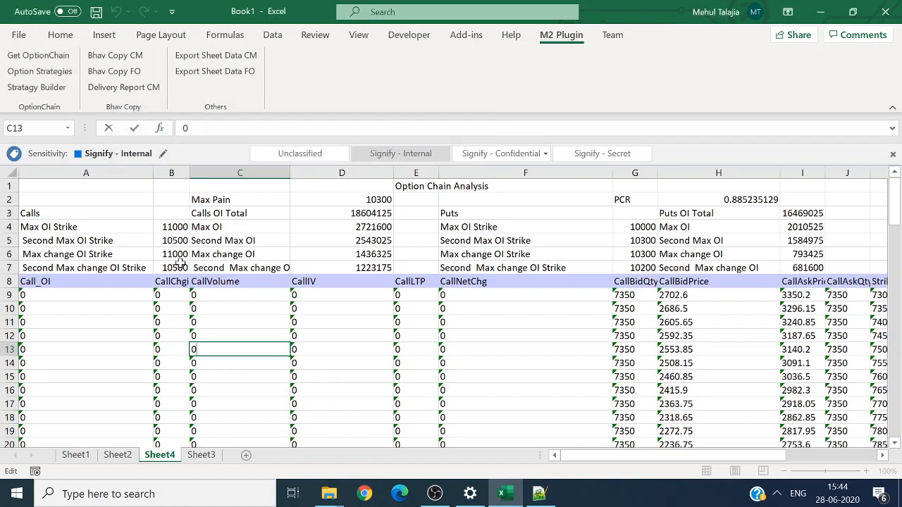
pyautogui.doubleClick(147, 224)
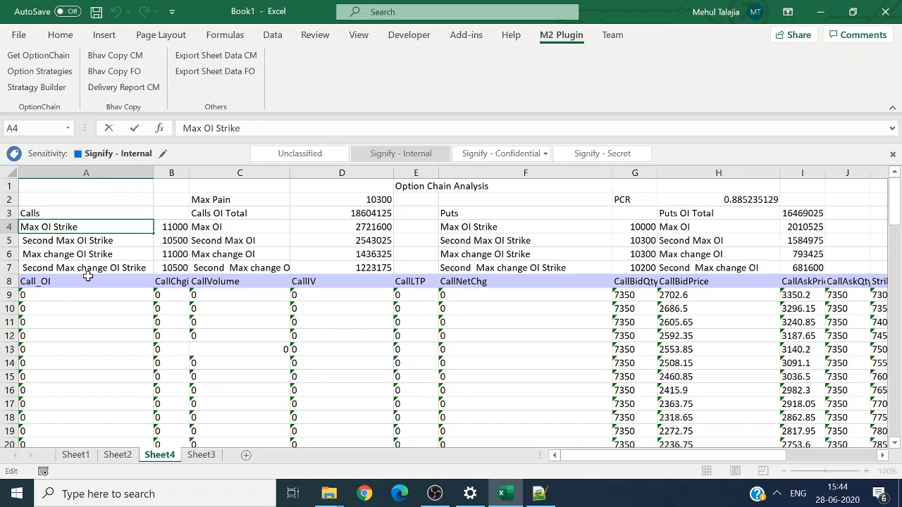
pyautogui.click(170, 335)
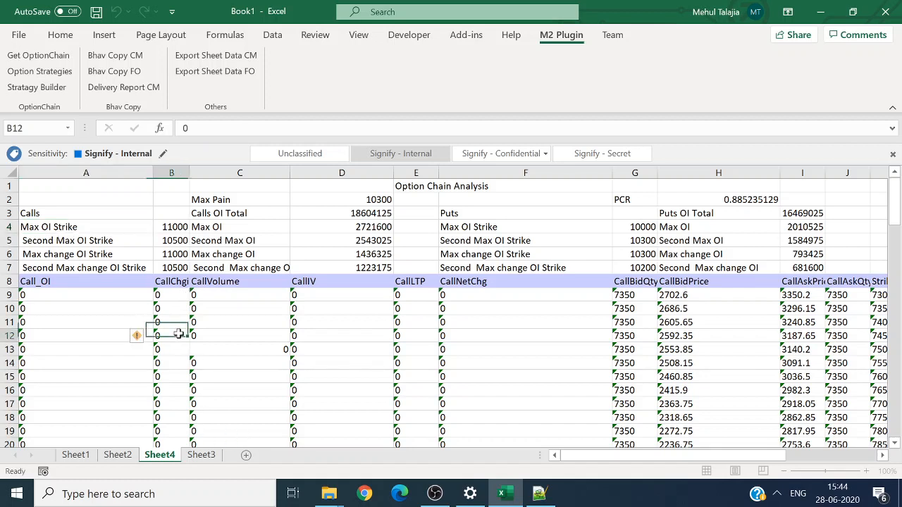
pyautogui.click(141, 212)
# - Insert another new sheet and load the NIFTY option chain into it from the preset URL
pyautogui.click(245, 456)
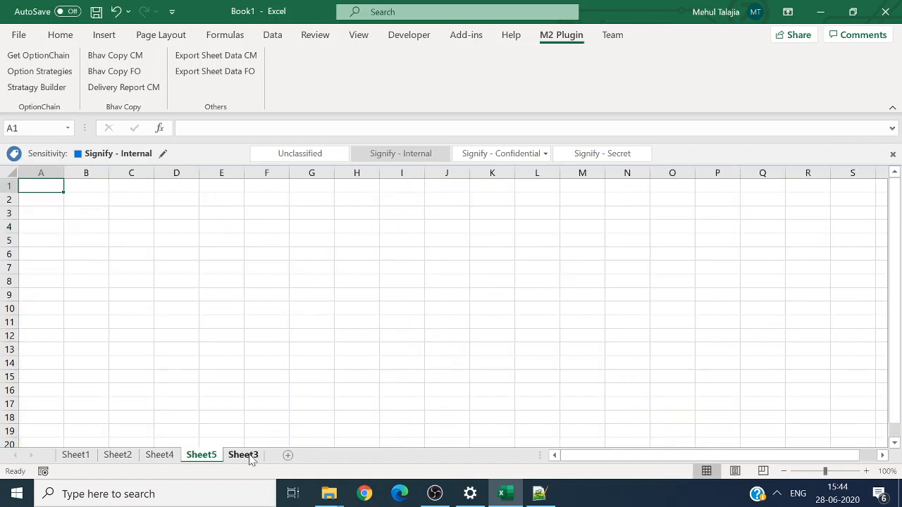
pyautogui.click(32, 56)
pyautogui.click(327, 62)
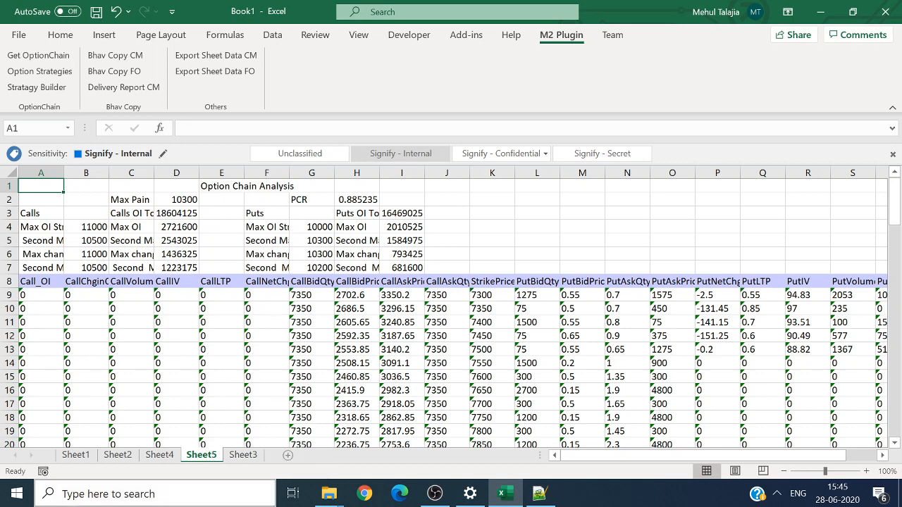
# - Add a new sheet and open the Stratagy Builder, keeping Buy and CE as the position settings
pyautogui.click(289, 455)
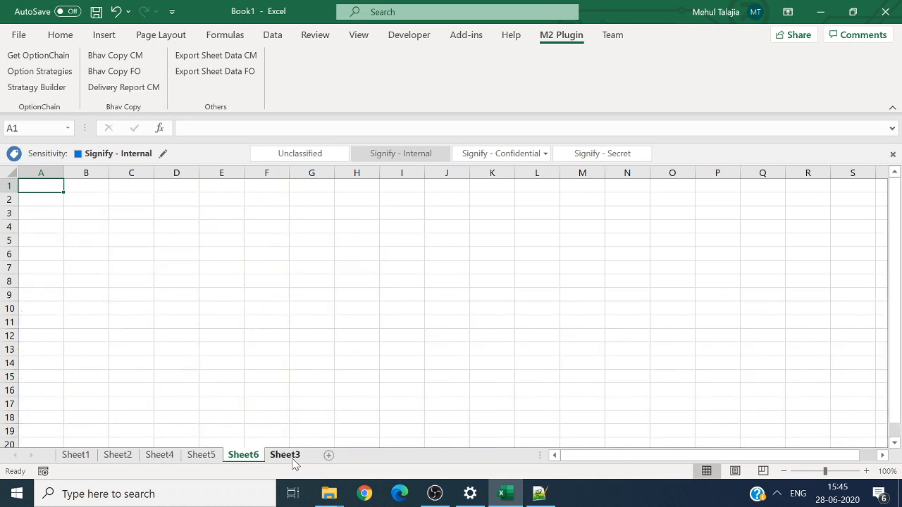
pyautogui.click(33, 92)
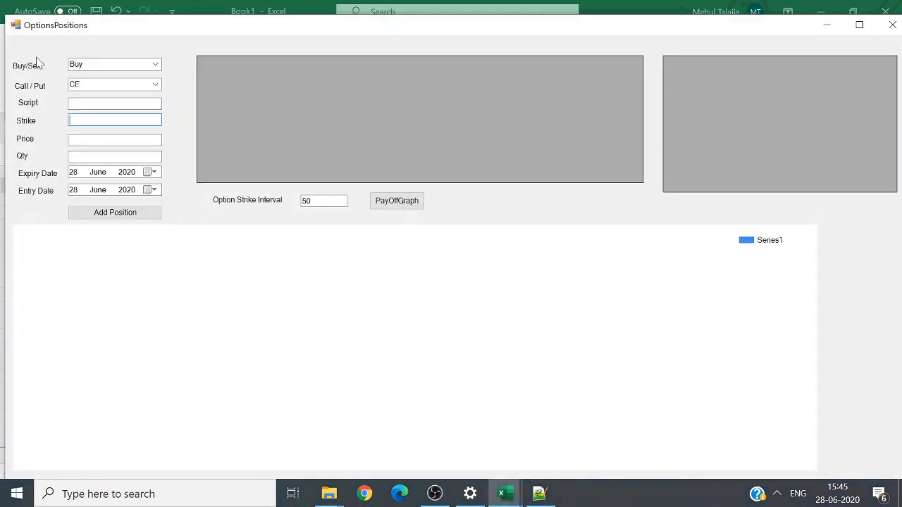
pyautogui.click(155, 64)
pyautogui.click(156, 64)
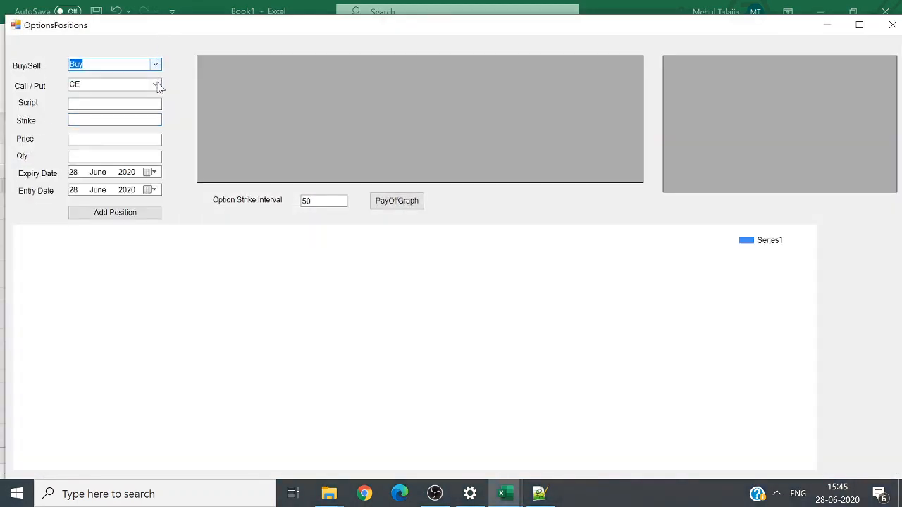
pyautogui.click(156, 85)
pyautogui.click(156, 84)
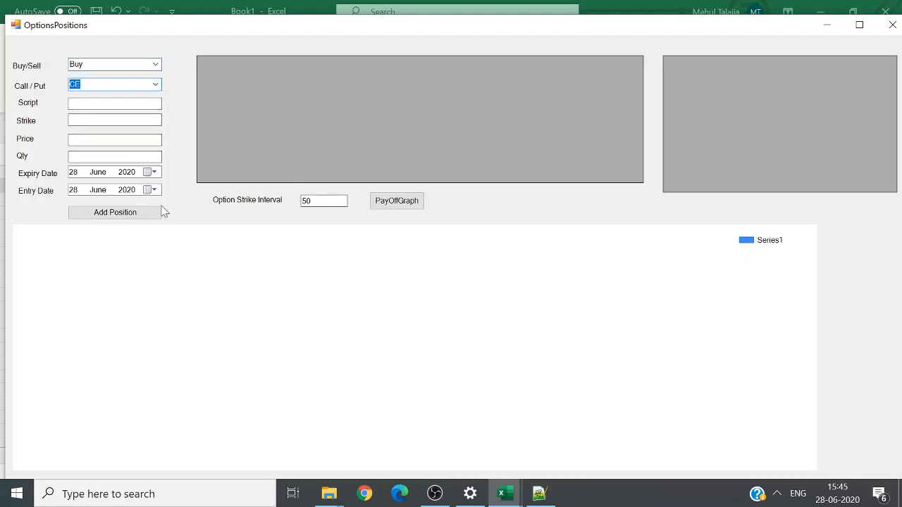
# - Add a Nifty Buy CE position with strike 10350, price 150 and quantity 1
pyautogui.click(83, 104)
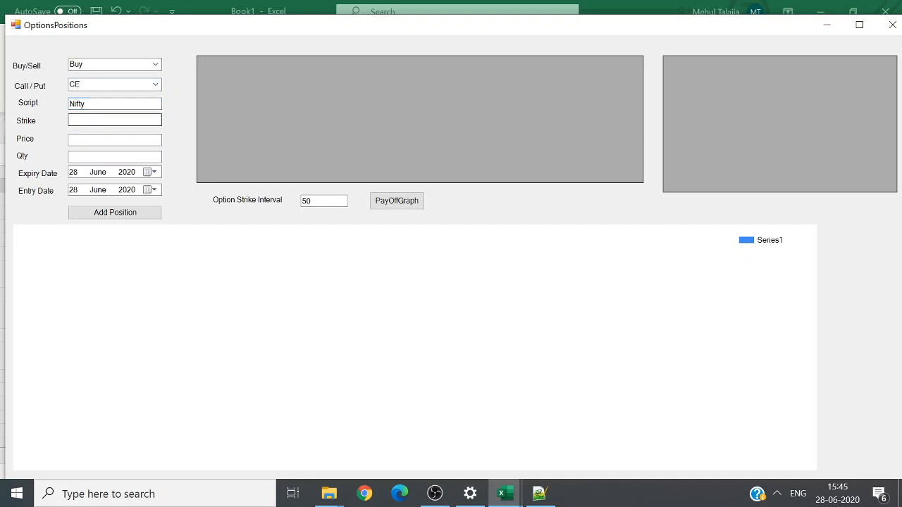
pyautogui.click(114, 120)
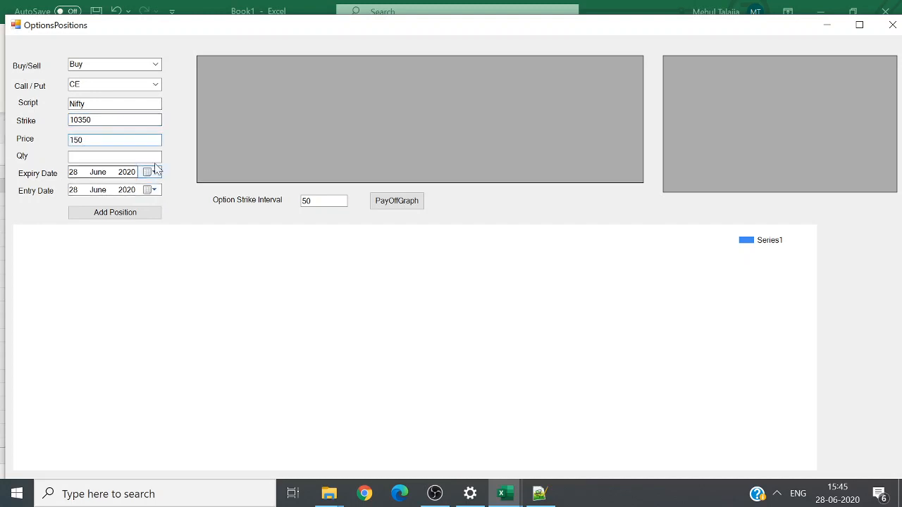
pyautogui.click(146, 156)
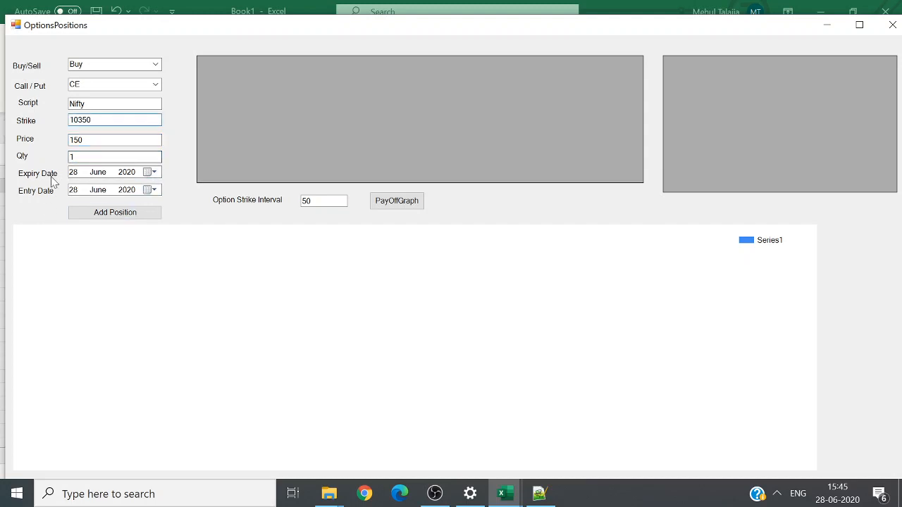
pyautogui.click(112, 215)
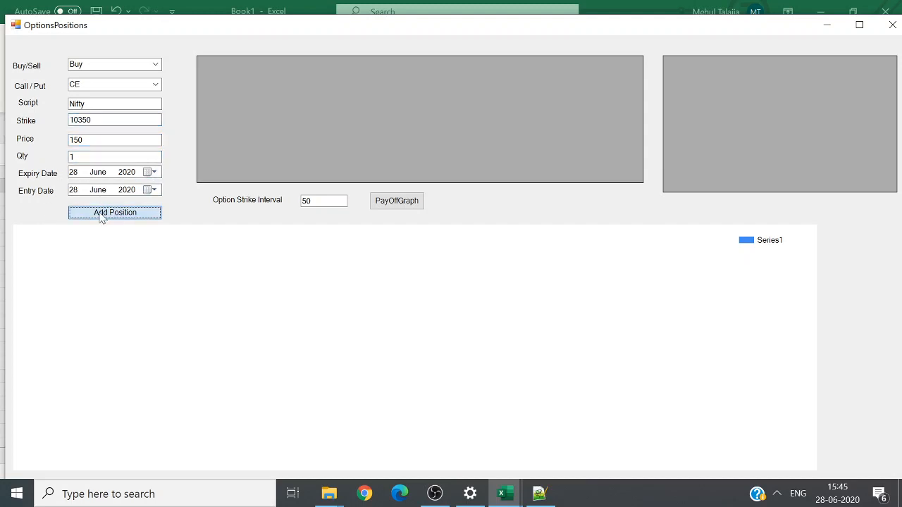
pyautogui.click(106, 215)
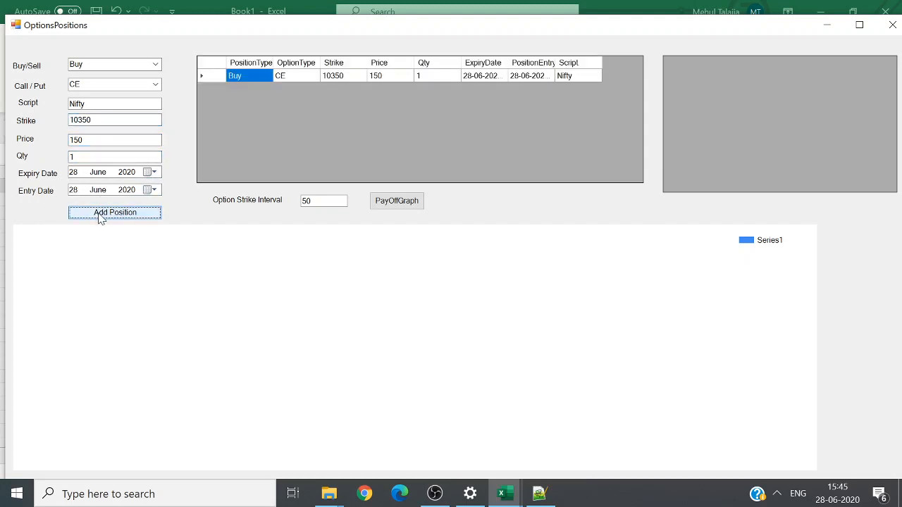
# - Add a Nifty Sell CE position with strike 10450, price 90 and quantity 1
pyautogui.click(156, 86)
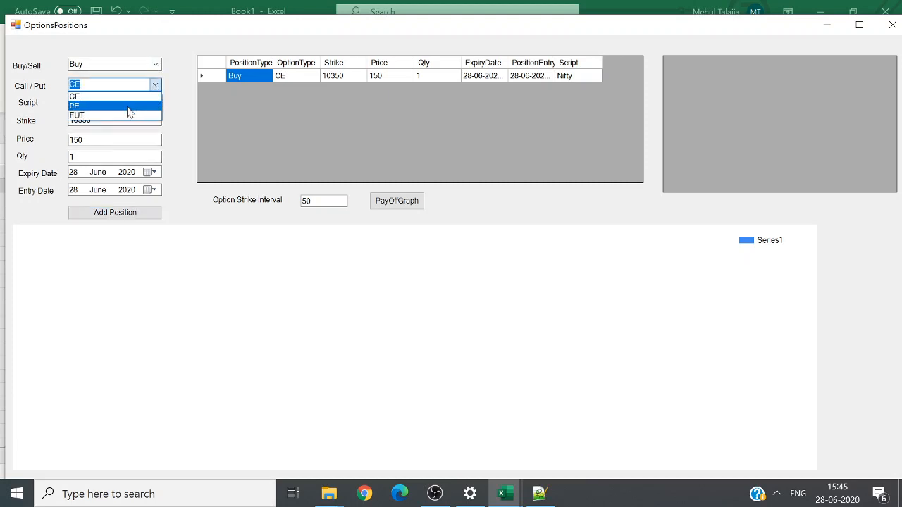
pyautogui.click(134, 92)
pyautogui.click(155, 65)
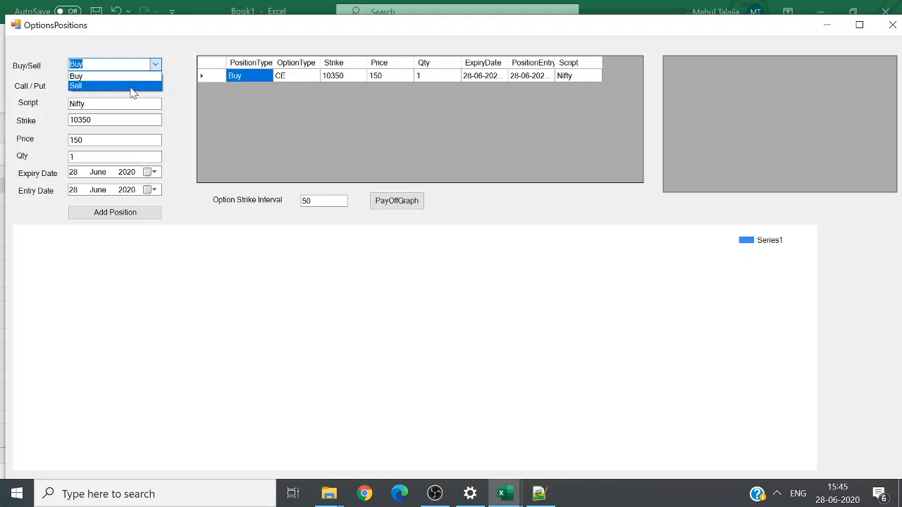
pyautogui.click(131, 88)
pyautogui.click(91, 119)
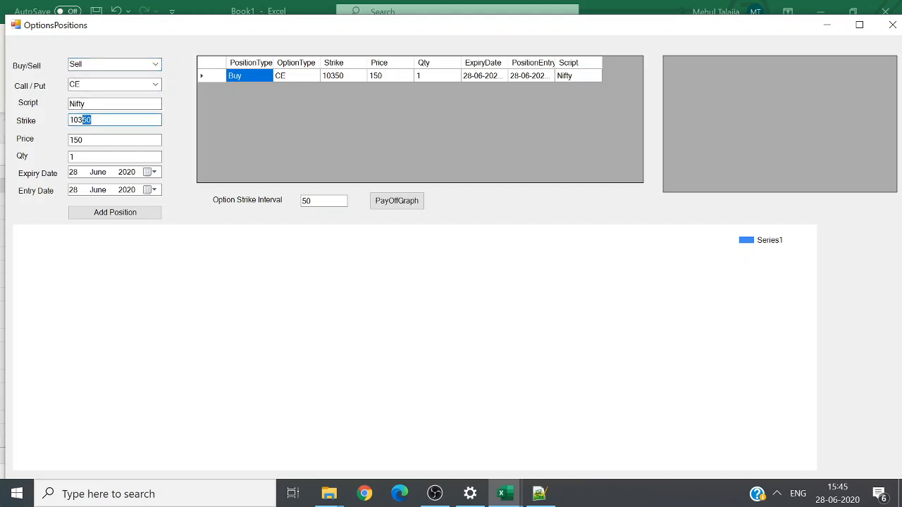
pyautogui.write('4')
pyautogui.press('Tab')
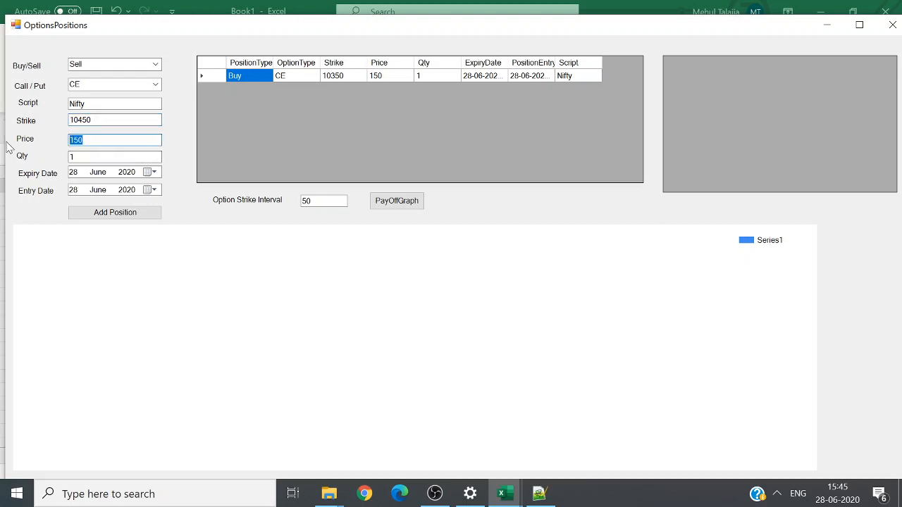
pyautogui.write('90')
pyautogui.click(130, 213)
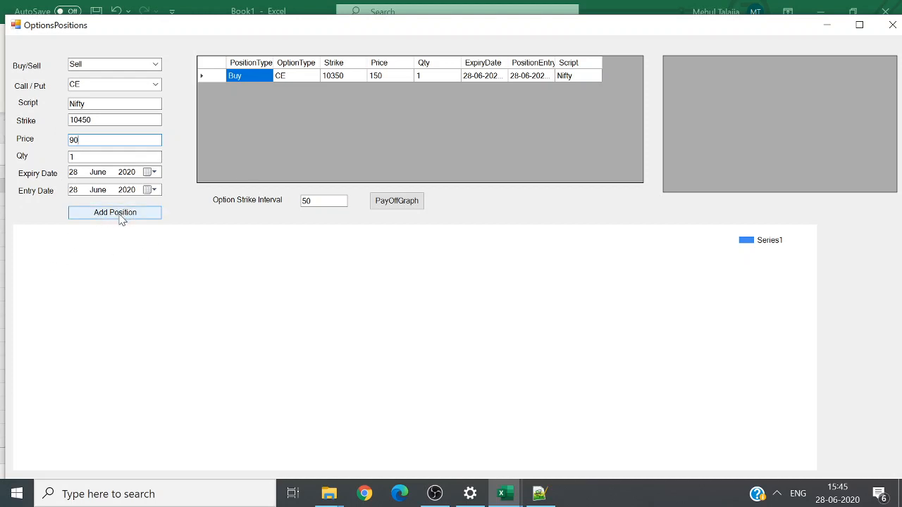
pyautogui.click(121, 219)
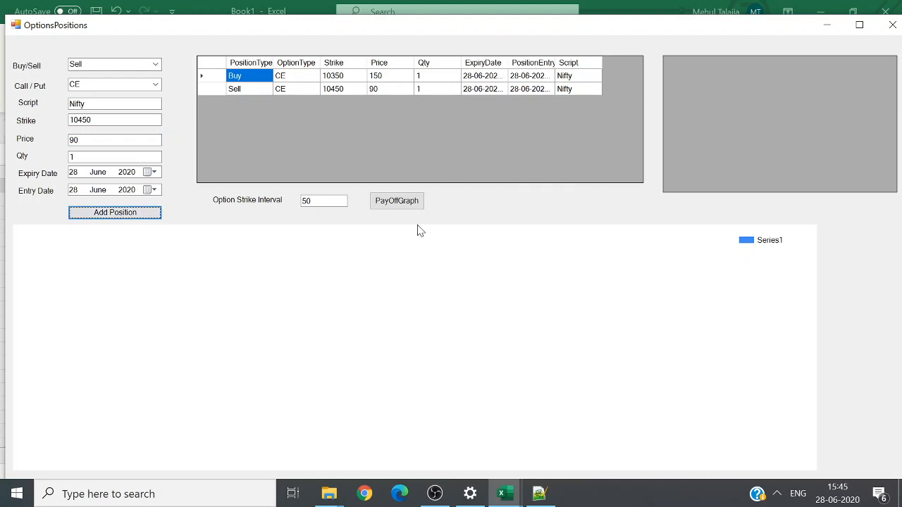
# - Plot the payoff graph for both positions and check the payoff table at the 10450 strike
pyautogui.click(417, 203)
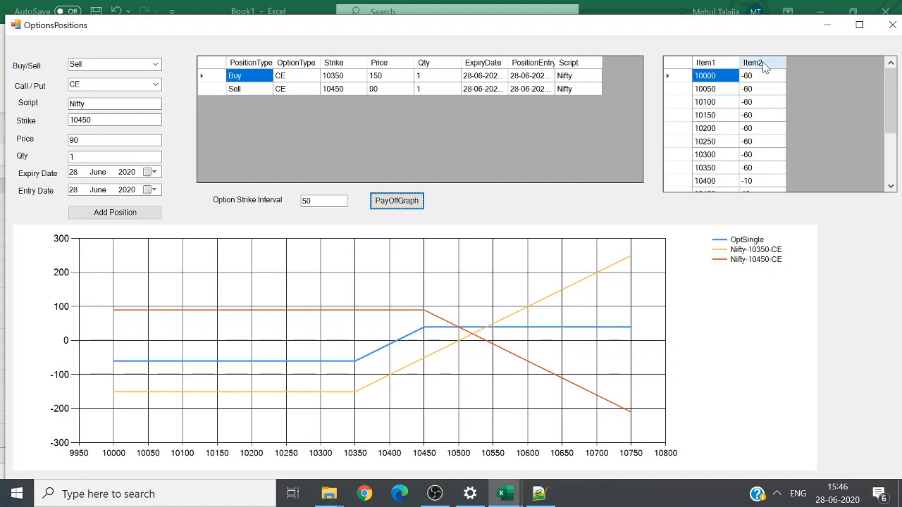
pyautogui.moveTo(891, 117); pyautogui.dragTo(889, 162)
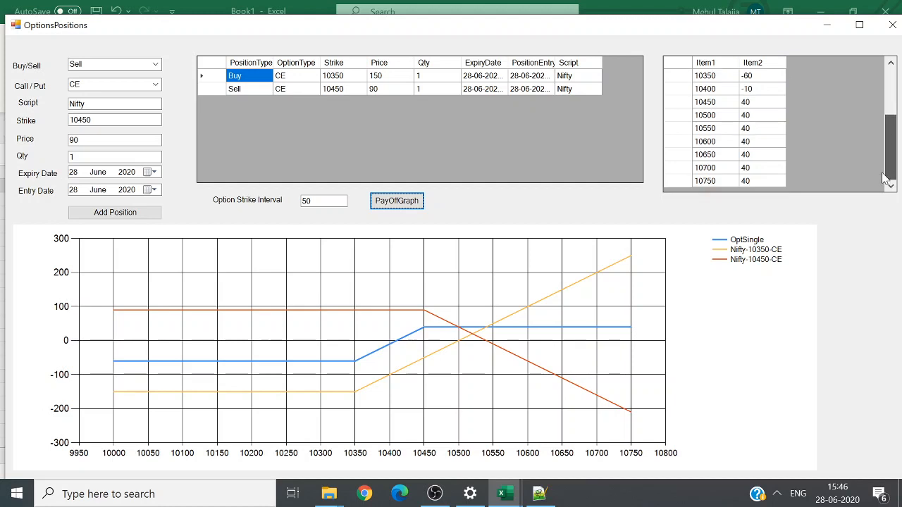
pyautogui.click(713, 104)
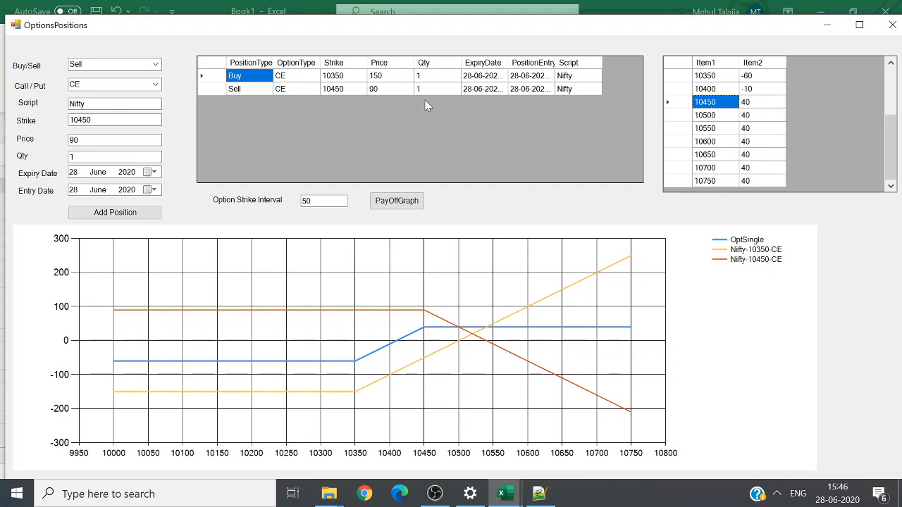
# - Compare the strikes of the two positions with the option strike interval, and close the positions window
pyautogui.click(394, 89)
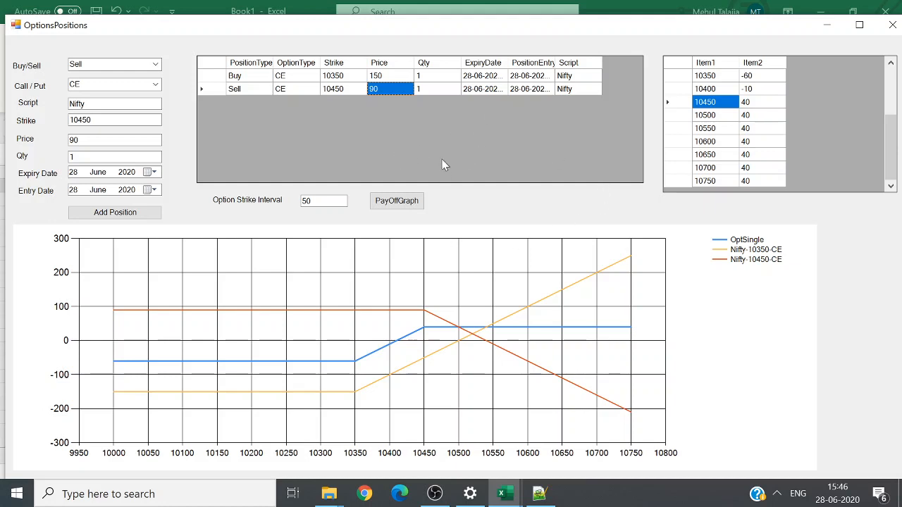
pyautogui.doubleClick(321, 201)
pyautogui.click(325, 200)
pyautogui.click(334, 76)
pyautogui.click(338, 88)
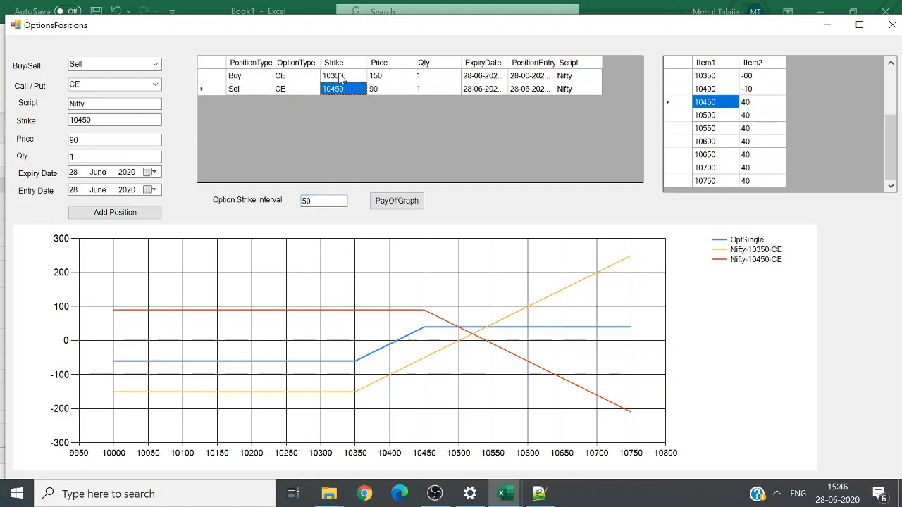
pyautogui.click(340, 77)
pyautogui.click(341, 90)
pyautogui.click(335, 80)
pyautogui.click(331, 89)
pyautogui.click(334, 78)
pyautogui.click(332, 85)
pyautogui.click(333, 77)
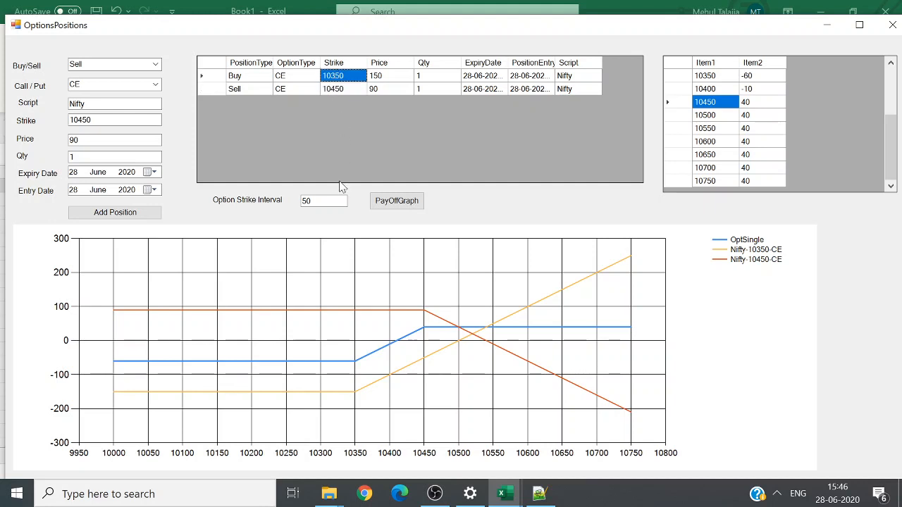
pyautogui.click(312, 201)
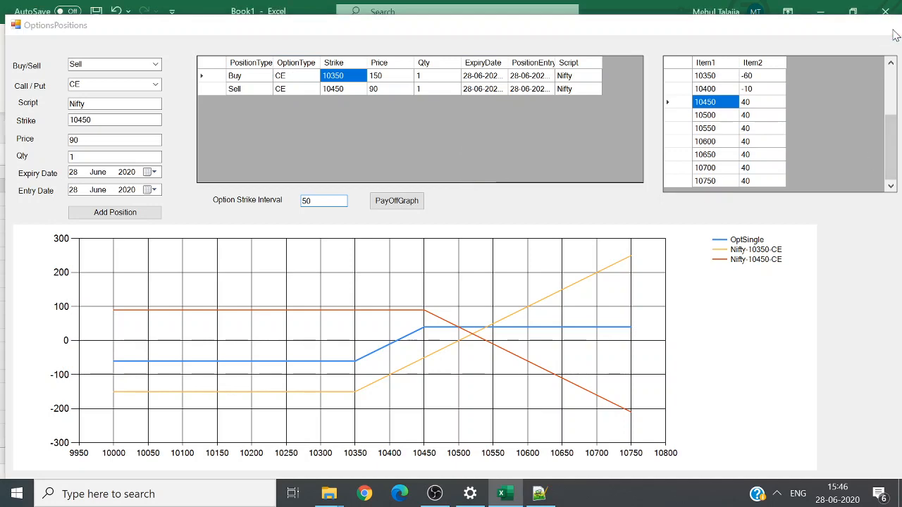
pyautogui.click(892, 31)
# - Run Option Strategies from the preset NIFTY URL with a future price of 10350, and widen the output's StrikeDetails column to fit
pyautogui.click(40, 73)
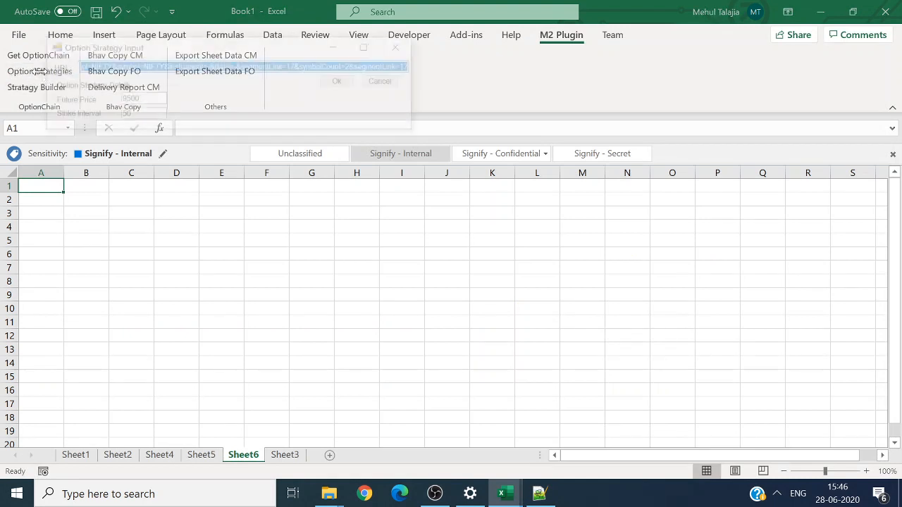
pyautogui.click(210, 66)
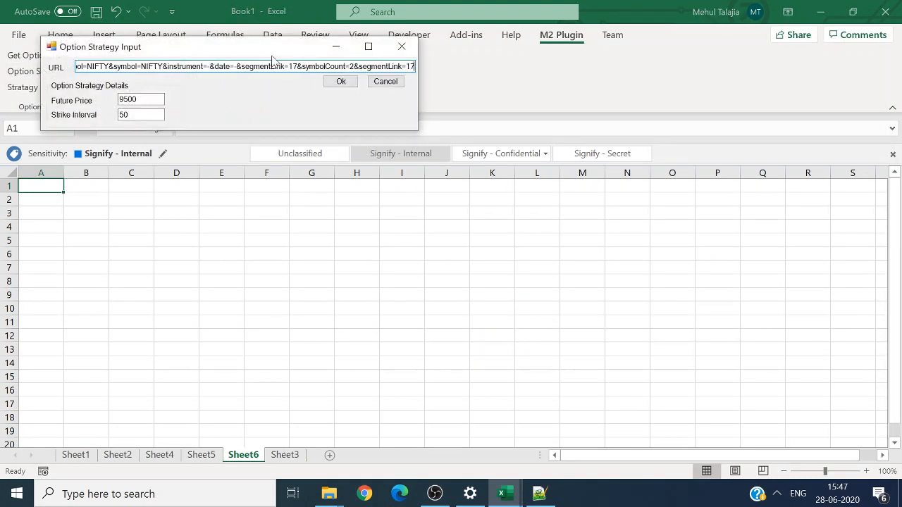
pyautogui.press('Tab')
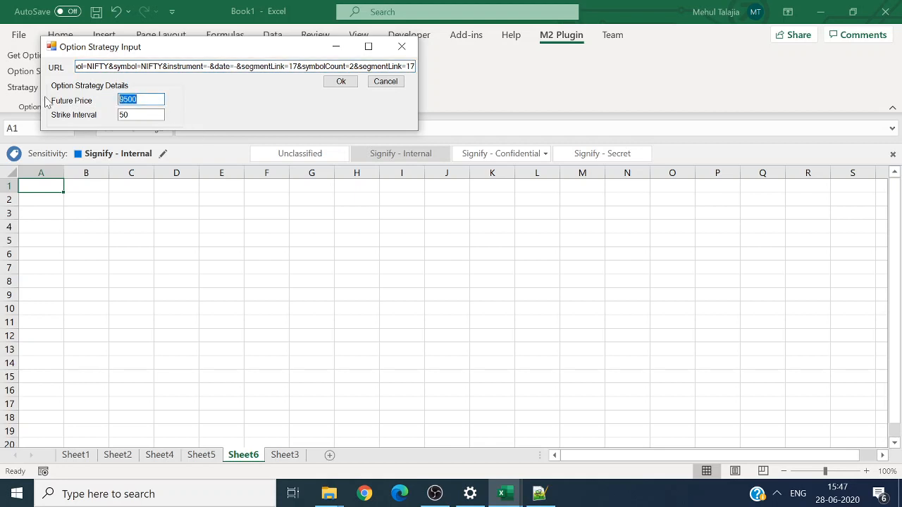
pyautogui.write('103')
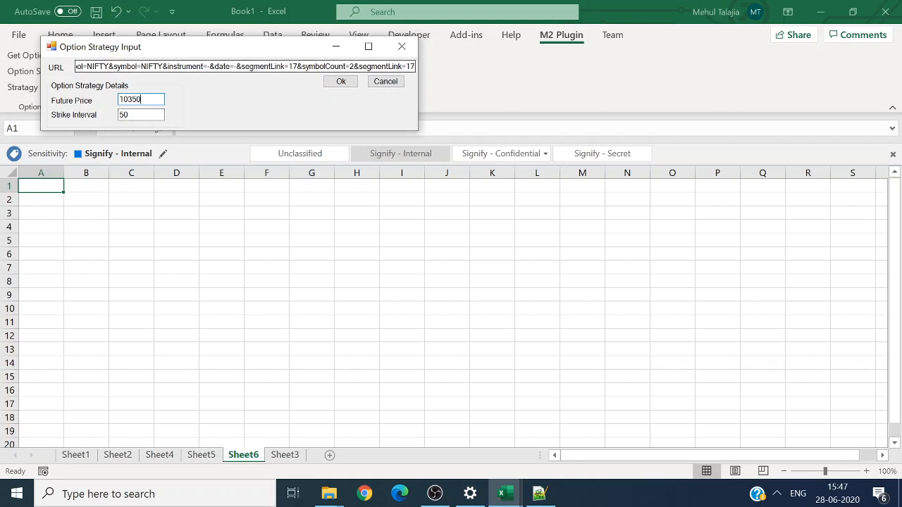
pyautogui.click(343, 81)
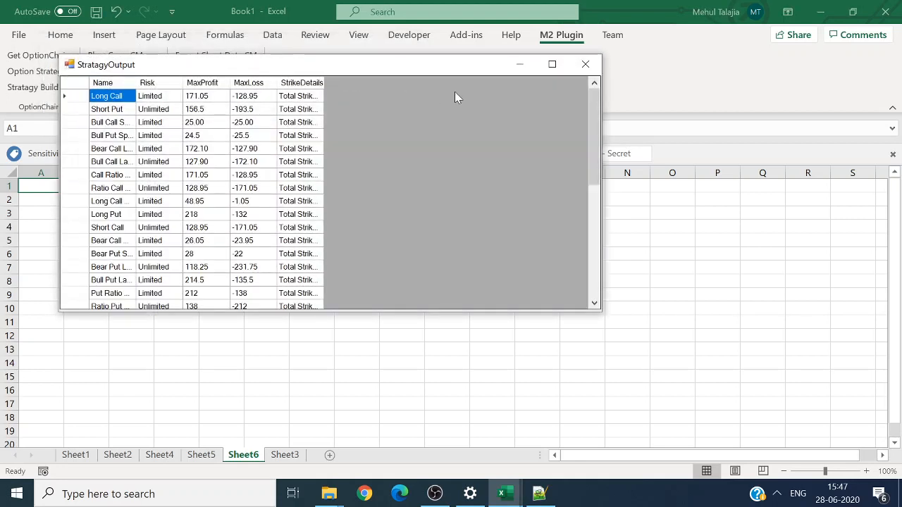
pyautogui.doubleClick(325, 82)
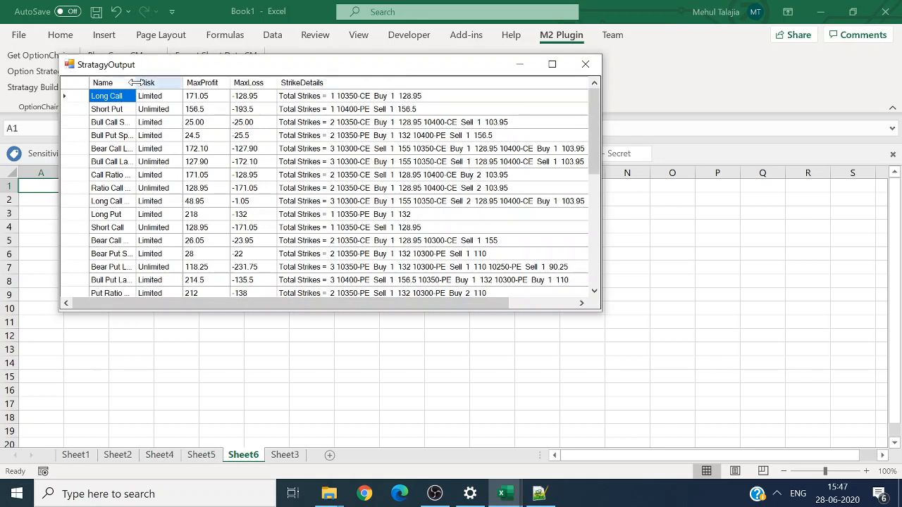
# - Widen the strategy output's Name column to fit, and open the payoff positions of the Straddle strategy
pyautogui.moveTo(137, 82); pyautogui.dragTo(191, 82)
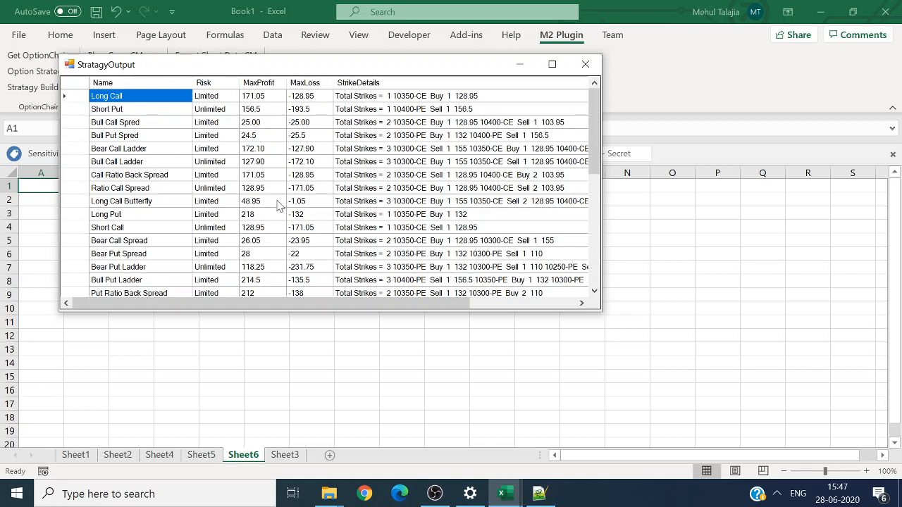
pyautogui.moveTo(590, 118); pyautogui.dragTo(562, 239)
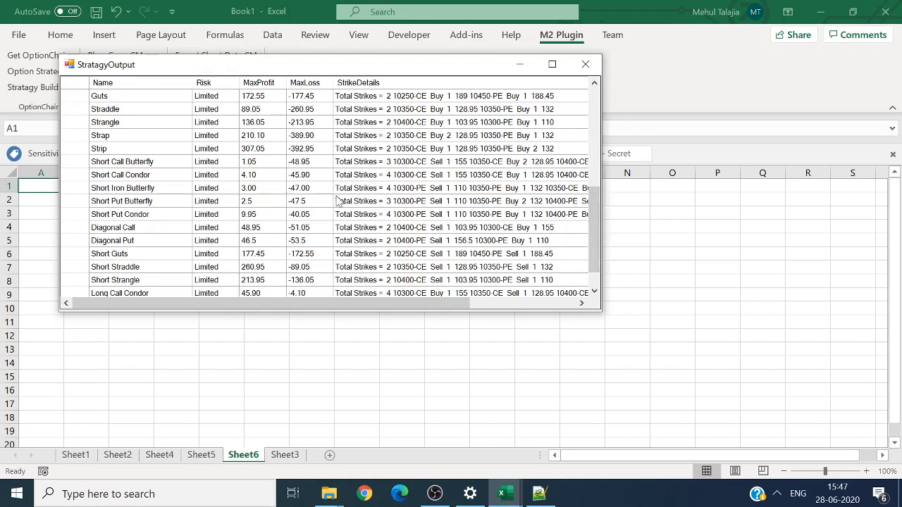
pyautogui.click(351, 111)
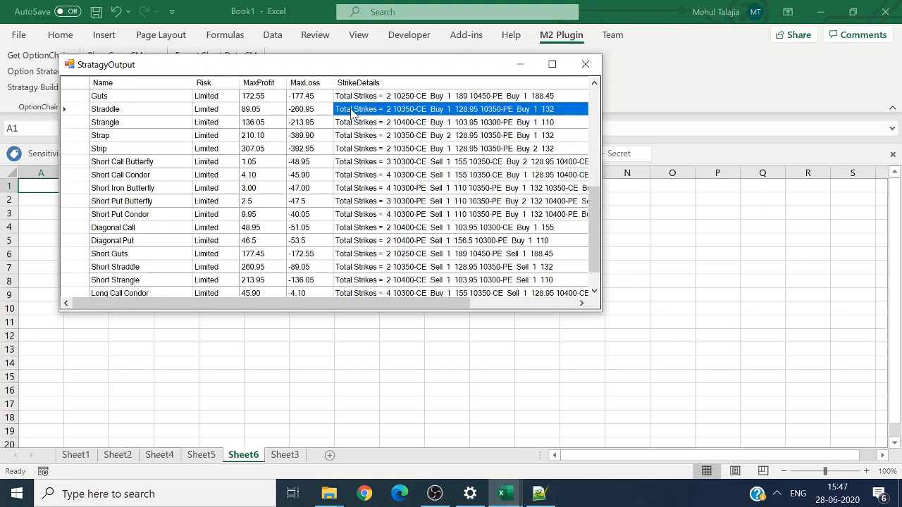
pyautogui.doubleClick(350, 113)
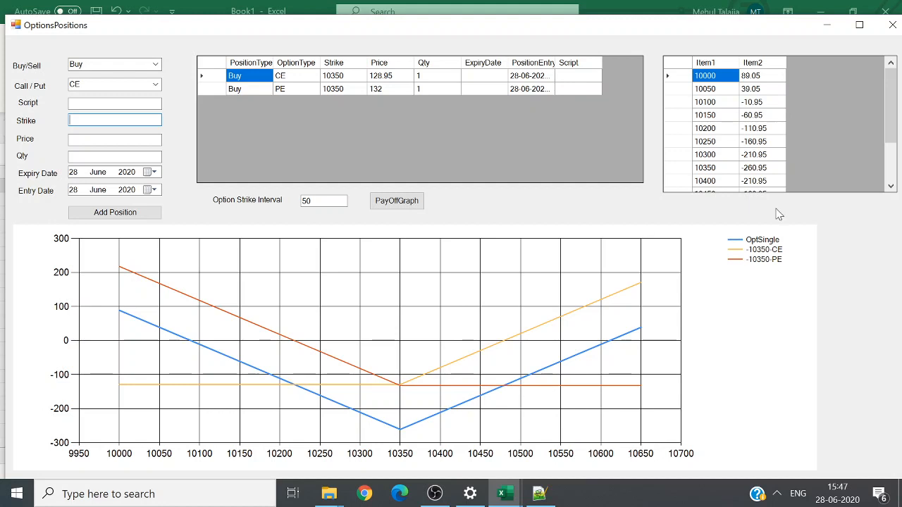
# - Check the Straddle payoffs at 10000, 10050 and 10650, and widen the positions table's PositionEntryDate column to fit
pyautogui.click(752, 79)
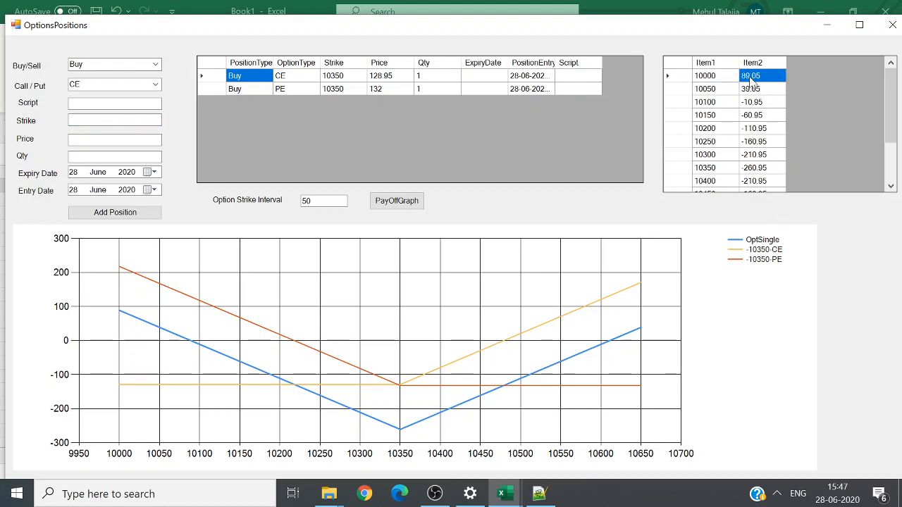
pyautogui.click(758, 90)
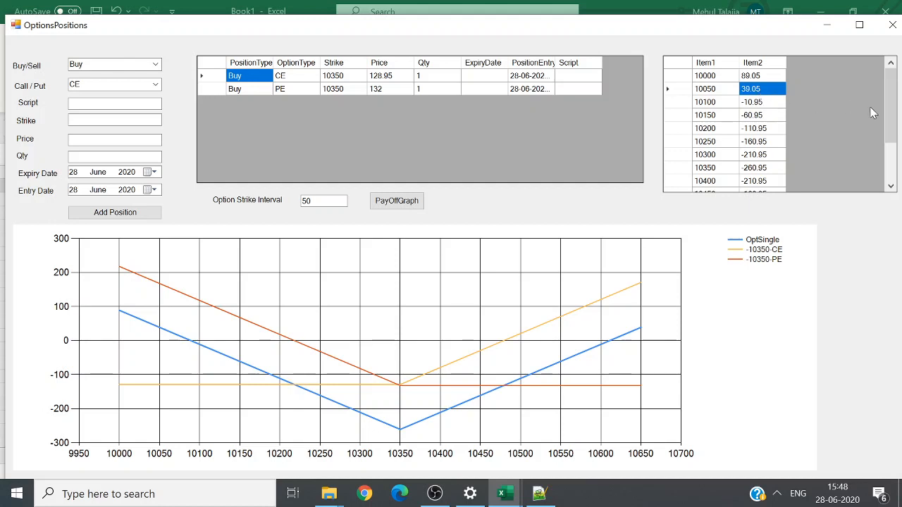
pyautogui.moveTo(889, 110); pyautogui.dragTo(890, 151)
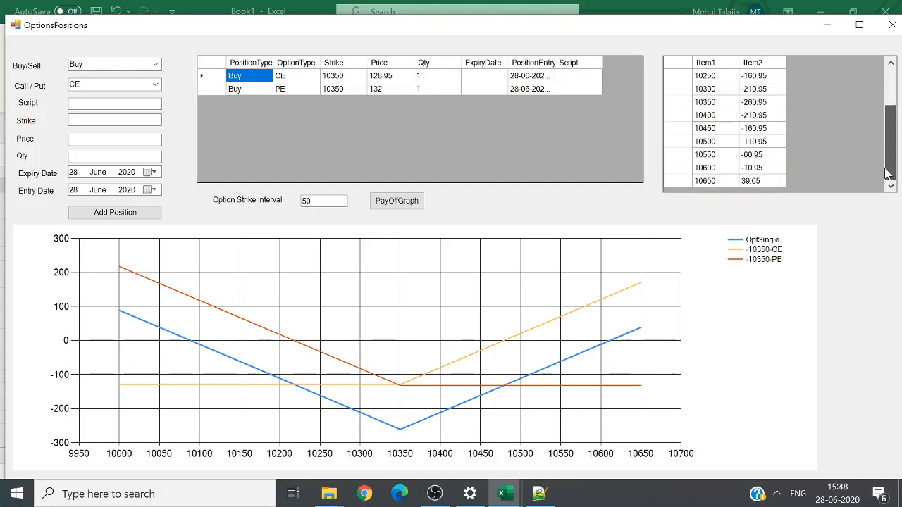
pyautogui.click(773, 182)
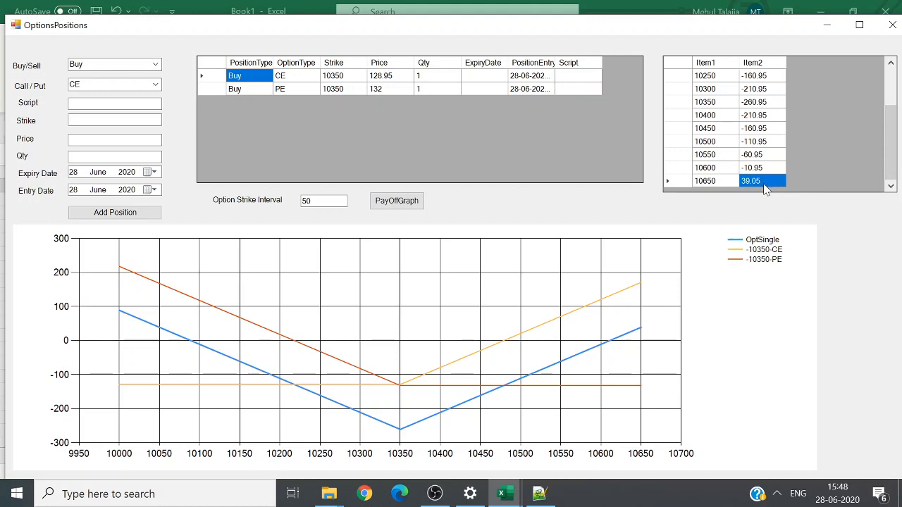
pyautogui.moveTo(889, 161); pyautogui.dragTo(891, 67)
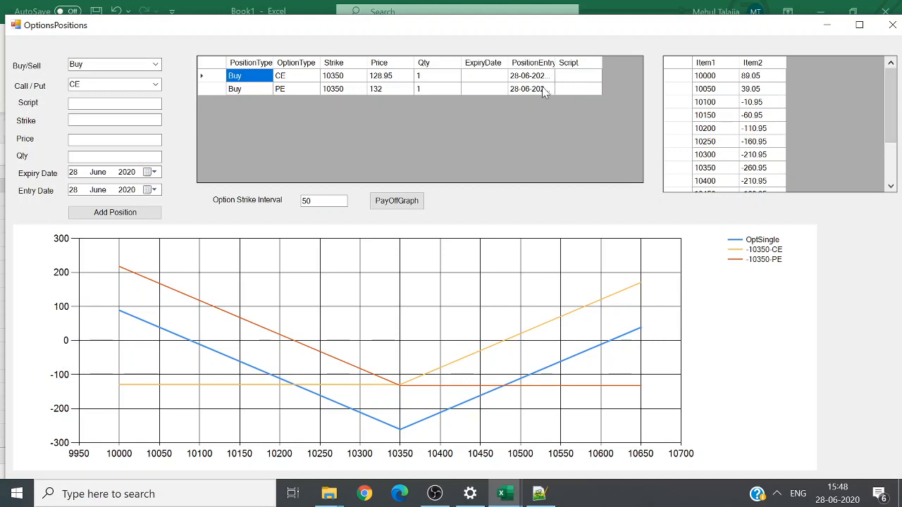
pyautogui.doubleClick(554, 63)
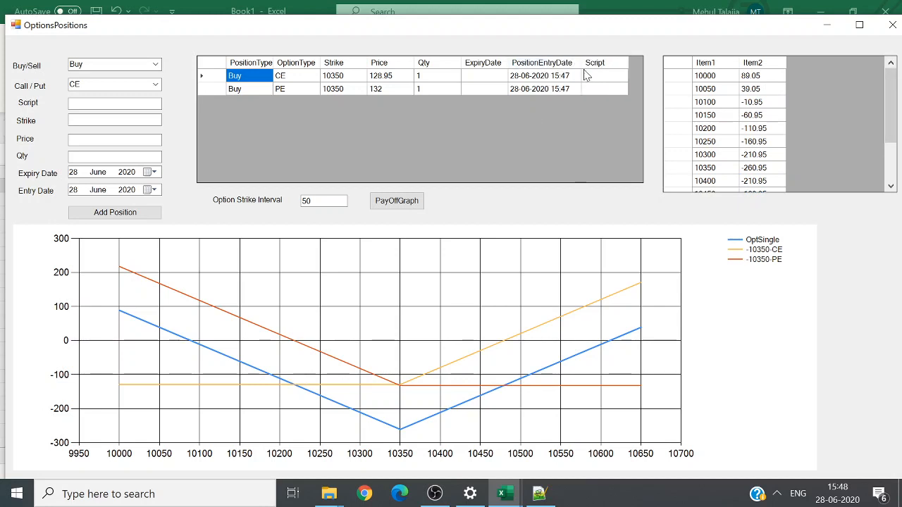
pyautogui.moveTo(582, 63); pyautogui.dragTo(581, 65)
# - Return to the strategy output, check the Long Call's maximum loss and profit, and open its payoff positions
pyautogui.click(807, 8)
pyautogui.hotkey('alt', 'Tab')
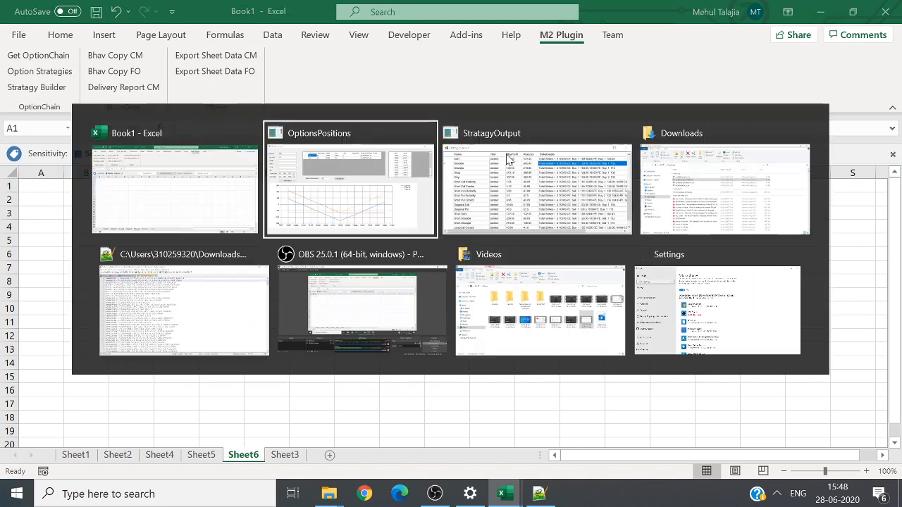
pyautogui.hotkey('alt', 'Tab')
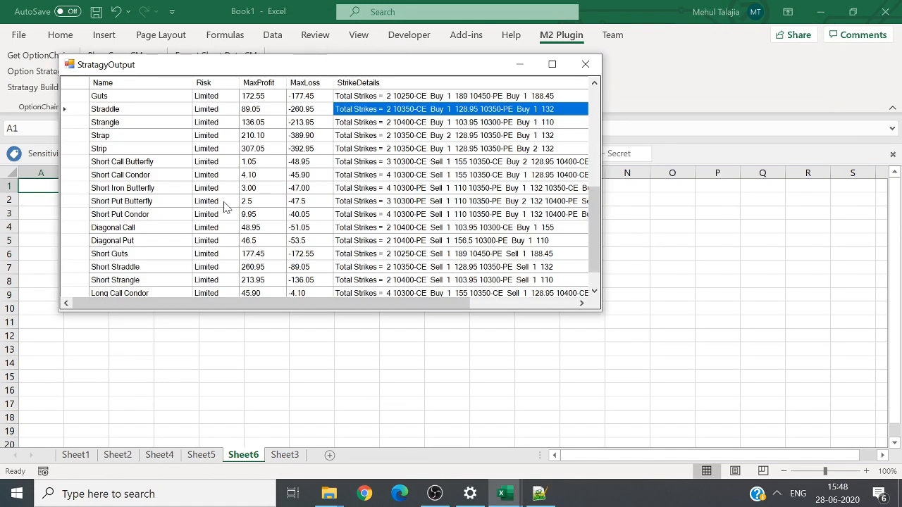
pyautogui.moveTo(596, 272); pyautogui.dragTo(624, 137)
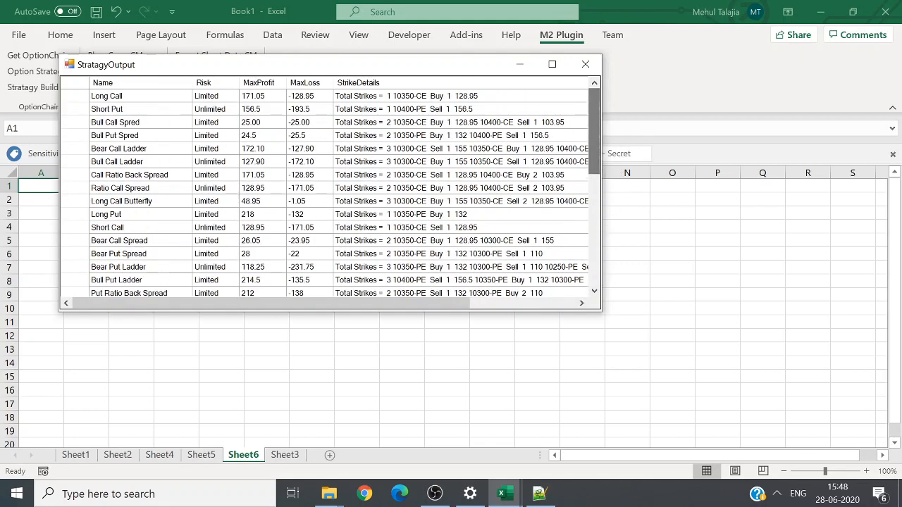
pyautogui.click(157, 101)
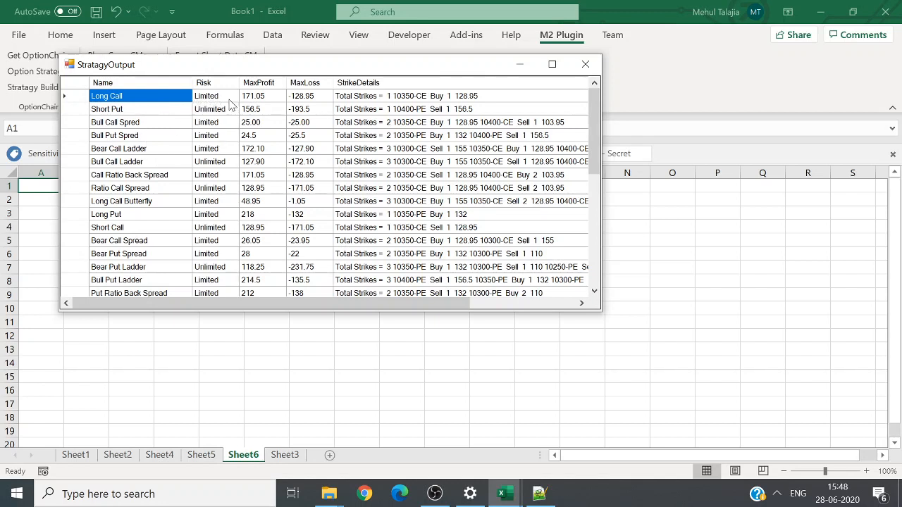
pyautogui.click(297, 100)
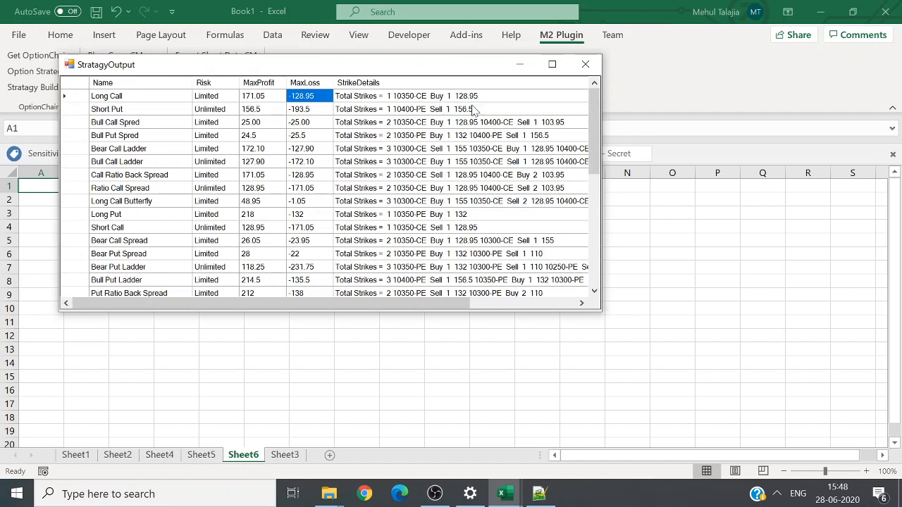
pyautogui.click(261, 101)
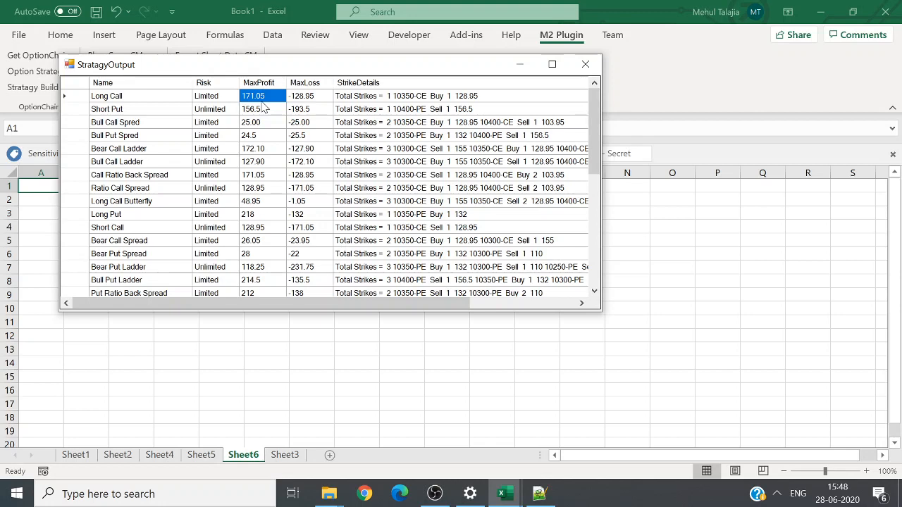
pyautogui.doubleClick(428, 103)
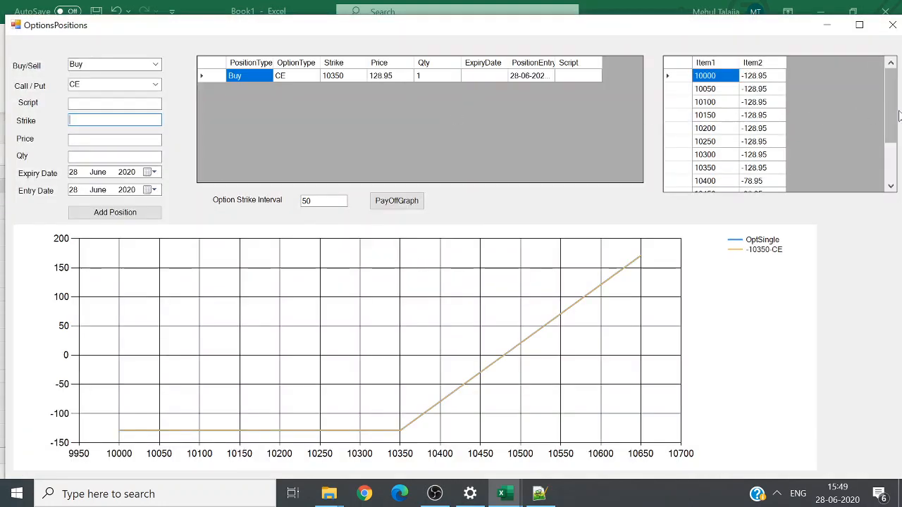
# - Examine the Long Call payoff table at the 10350, 10450, 10500 and 10550 strikes
pyautogui.moveTo(891, 95); pyautogui.dragTo(892, 129)
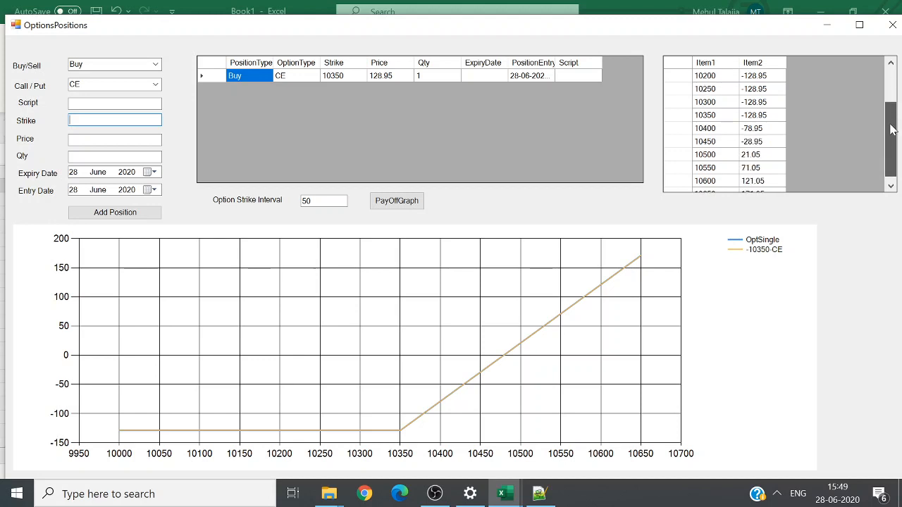
pyautogui.click(782, 152)
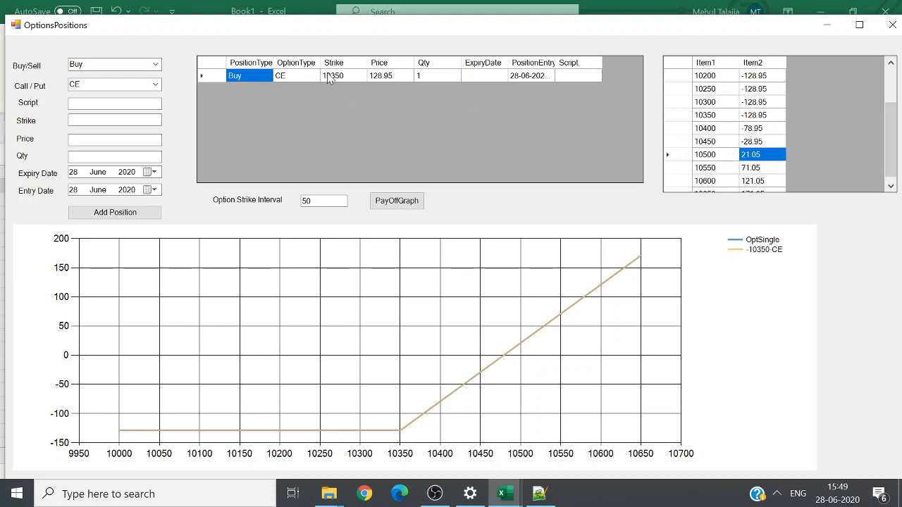
pyautogui.click(727, 116)
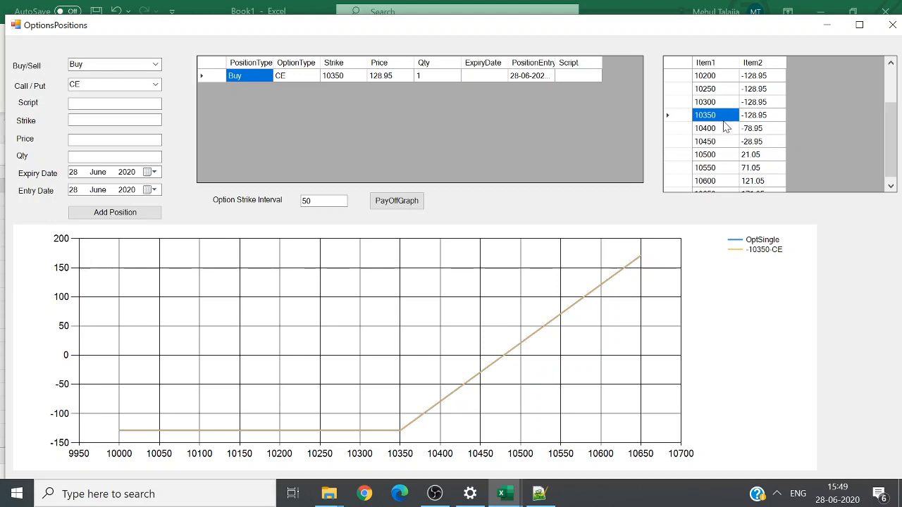
pyautogui.click(724, 145)
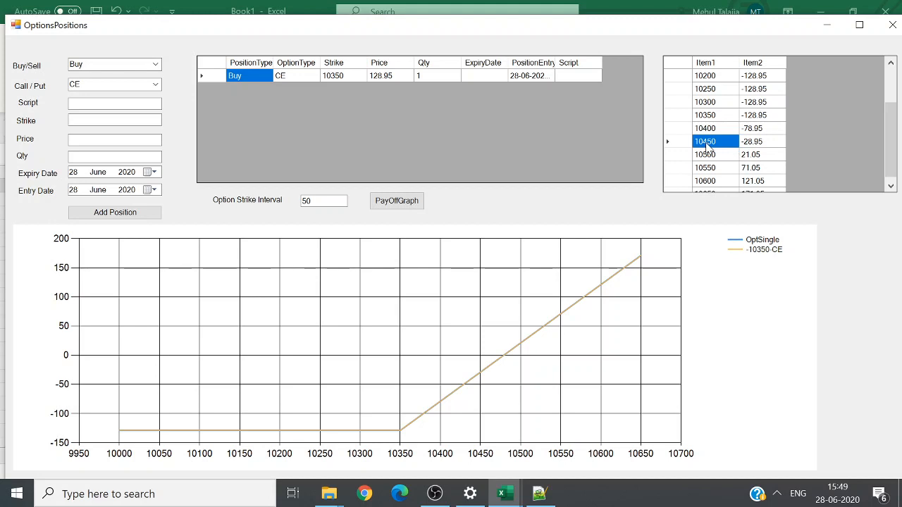
pyautogui.click(749, 157)
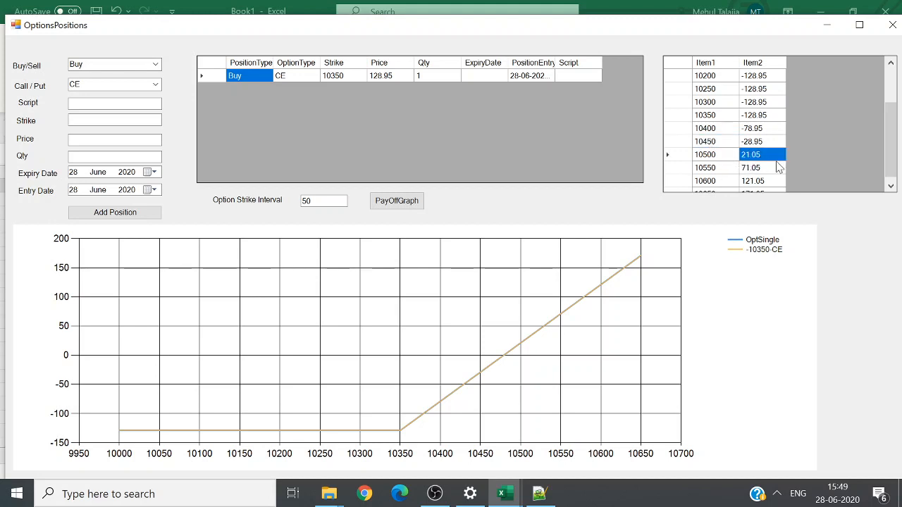
pyautogui.moveTo(886, 162); pyautogui.dragTo(889, 182)
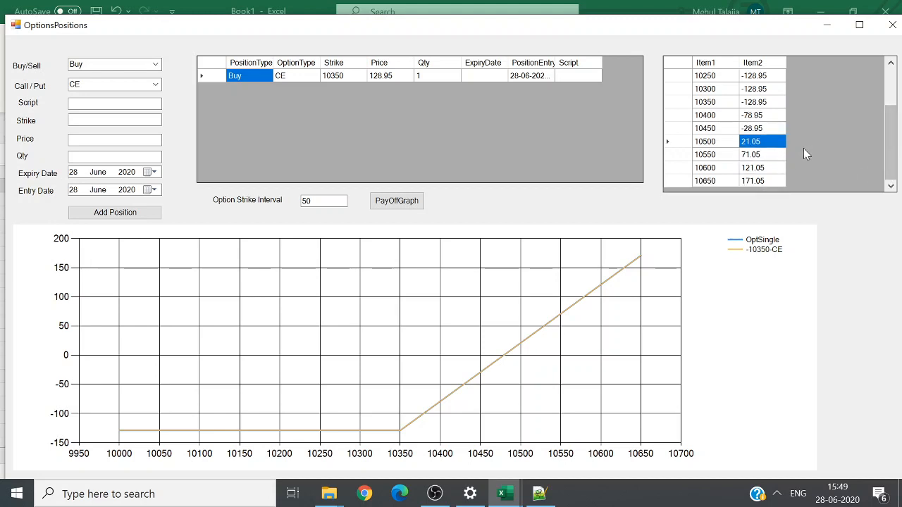
pyautogui.click(773, 155)
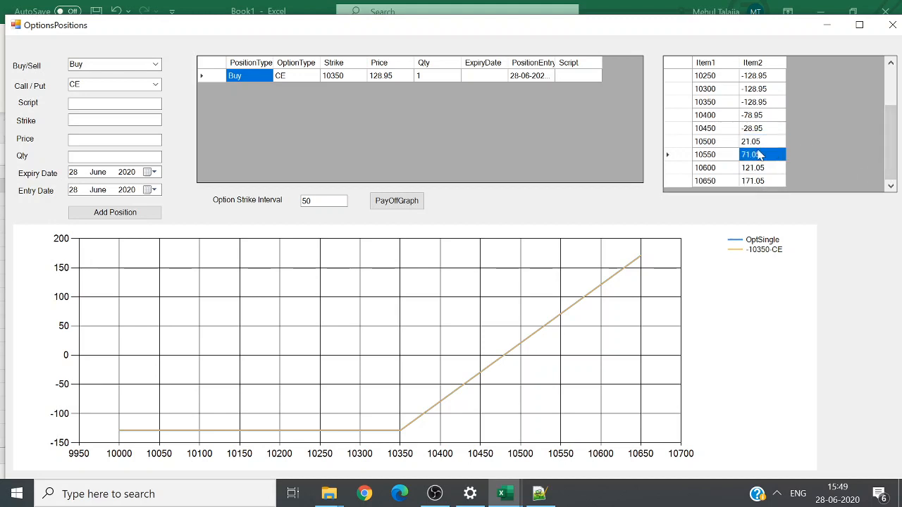
# - Go through the Long Call payoff rows from 10350 up to 10650, and mark the whole 10650 row
pyautogui.click(732, 105)
pyautogui.click(732, 115)
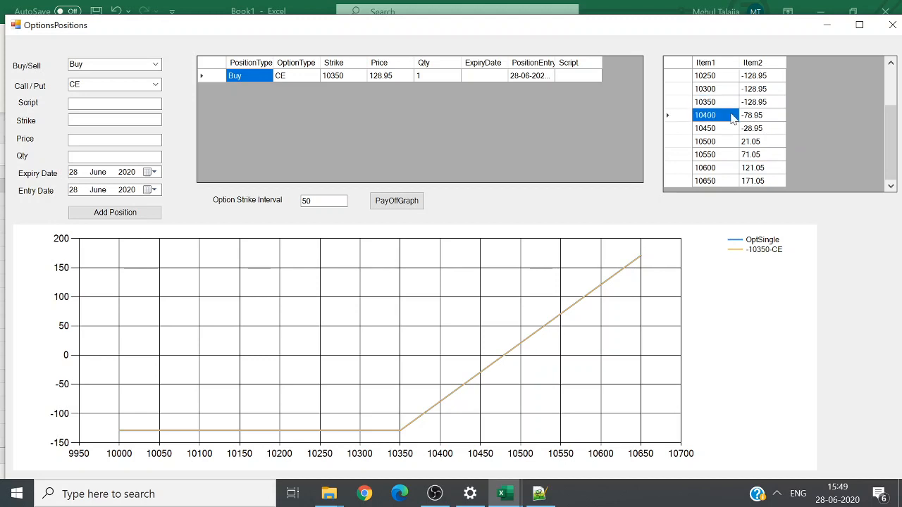
pyautogui.click(730, 127)
pyautogui.click(729, 141)
pyautogui.click(725, 154)
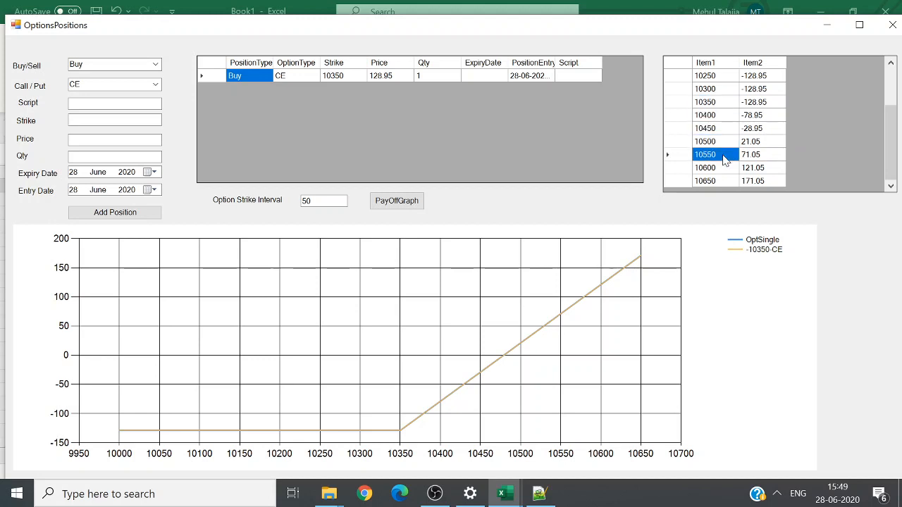
pyautogui.click(722, 167)
pyautogui.click(717, 180)
pyautogui.click(732, 104)
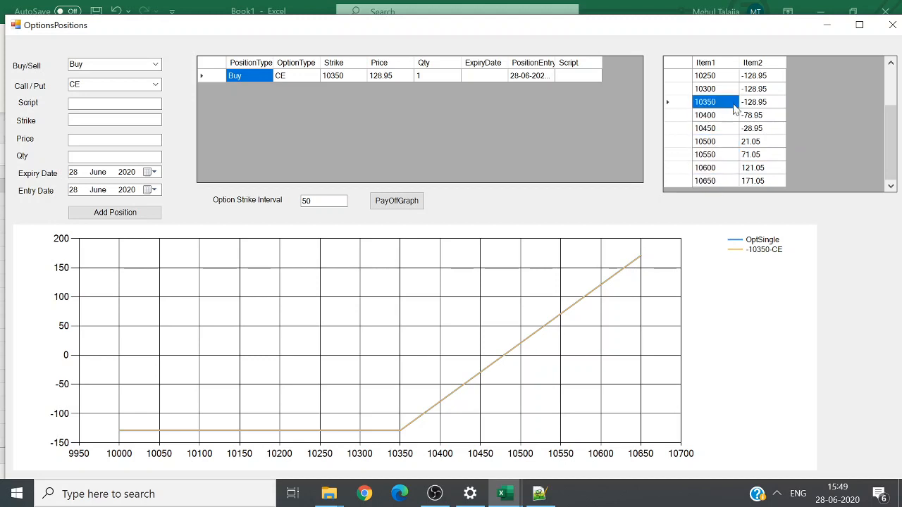
pyautogui.moveTo(716, 185); pyautogui.dragTo(778, 102)
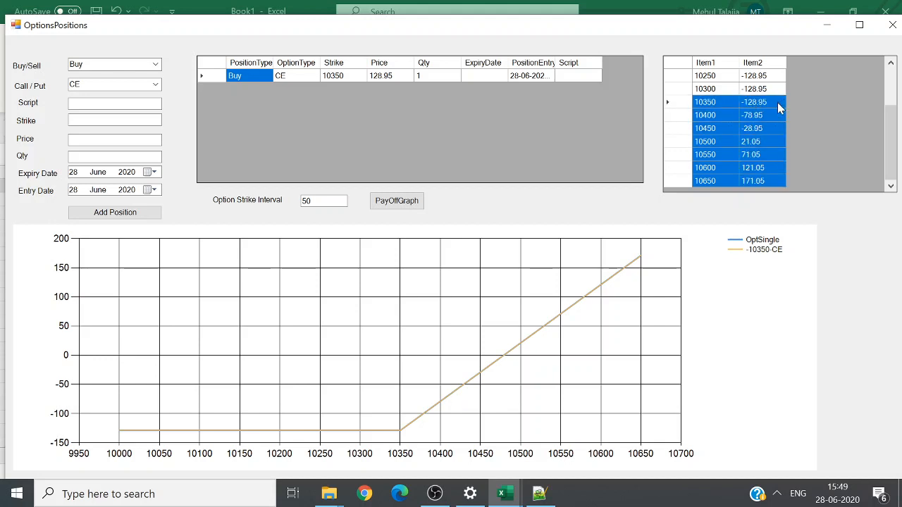
pyautogui.click(756, 180)
pyautogui.moveTo(755, 181)
pyautogui.mouseDown()
pyautogui.moveTo(750, 96)
pyautogui.moveTo(743, 179)
pyautogui.mouseUp()
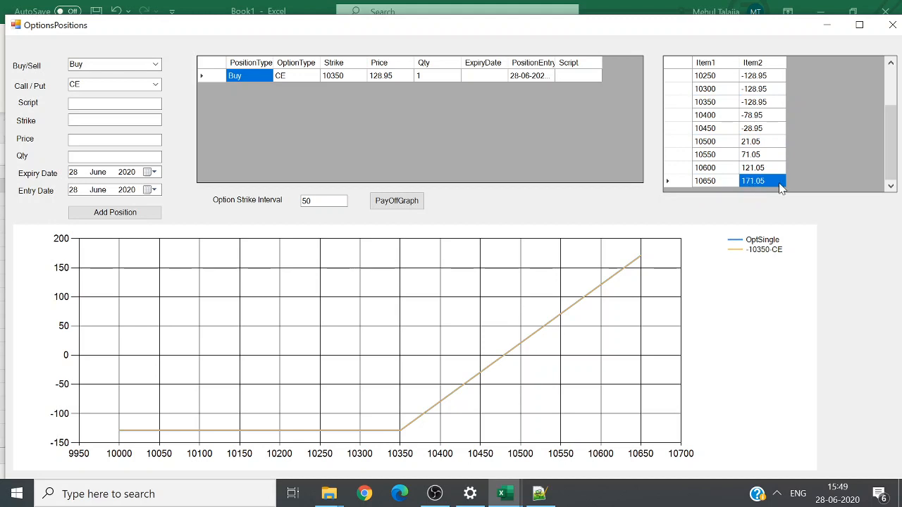
pyautogui.click(676, 181)
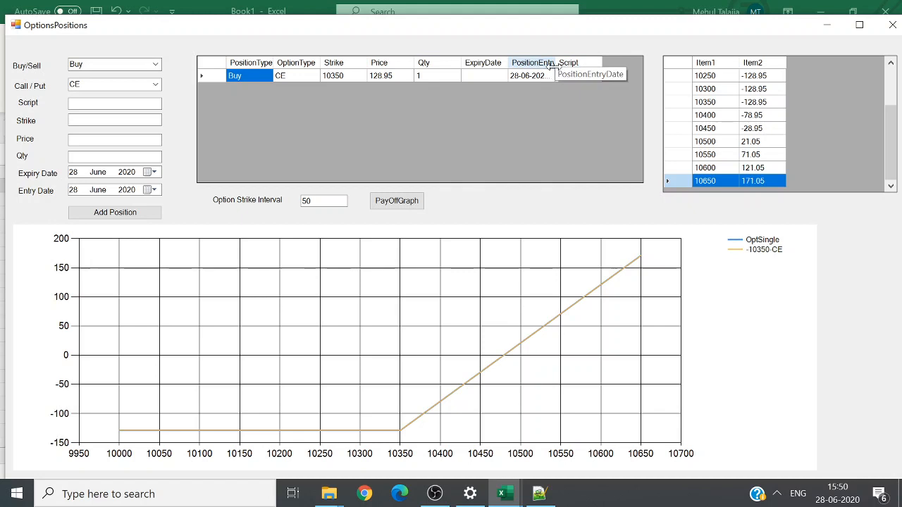
# - Widen the PositionEntryDate column and narrow the Qty column in the Long Call positions, and switch to the Straddle's positions window
pyautogui.moveTo(556, 66); pyautogui.dragTo(577, 67)
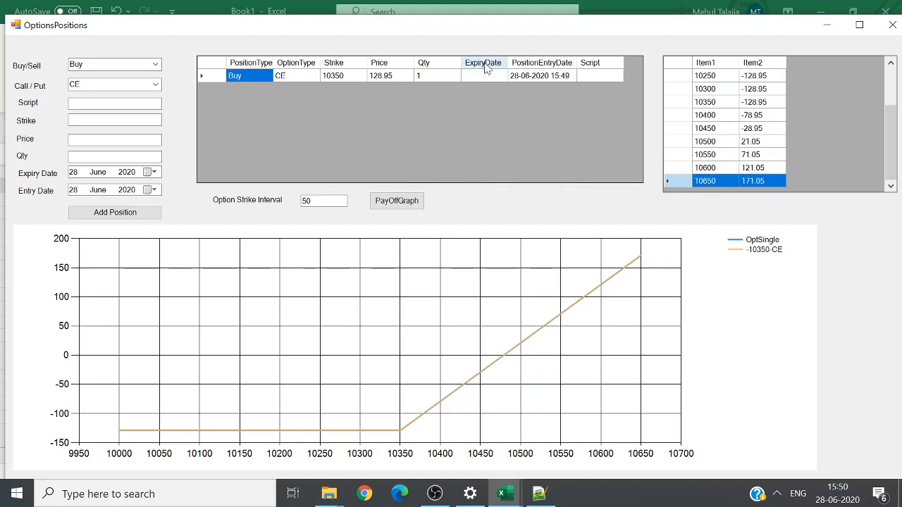
pyautogui.moveTo(462, 61); pyautogui.dragTo(439, 62)
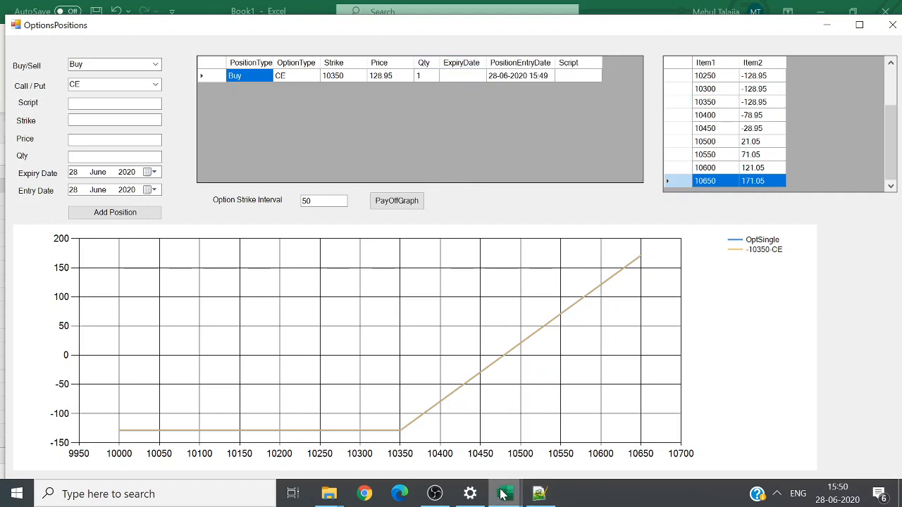
pyautogui.moveTo(500, 495)
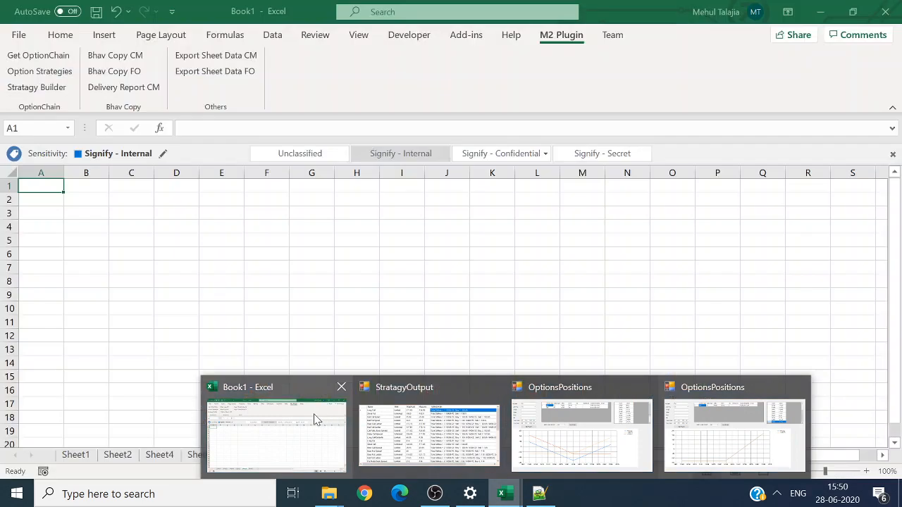
pyautogui.click(315, 420)
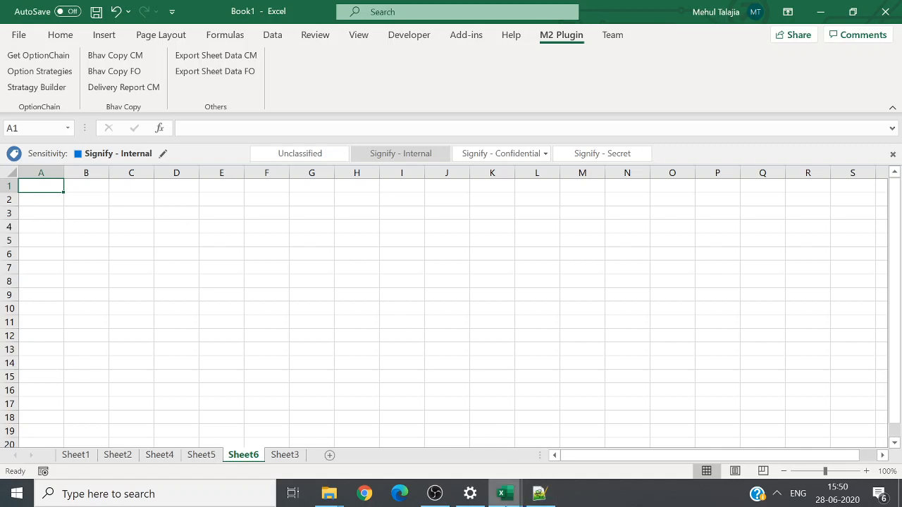
pyautogui.moveTo(501, 493)
pyautogui.click(553, 430)
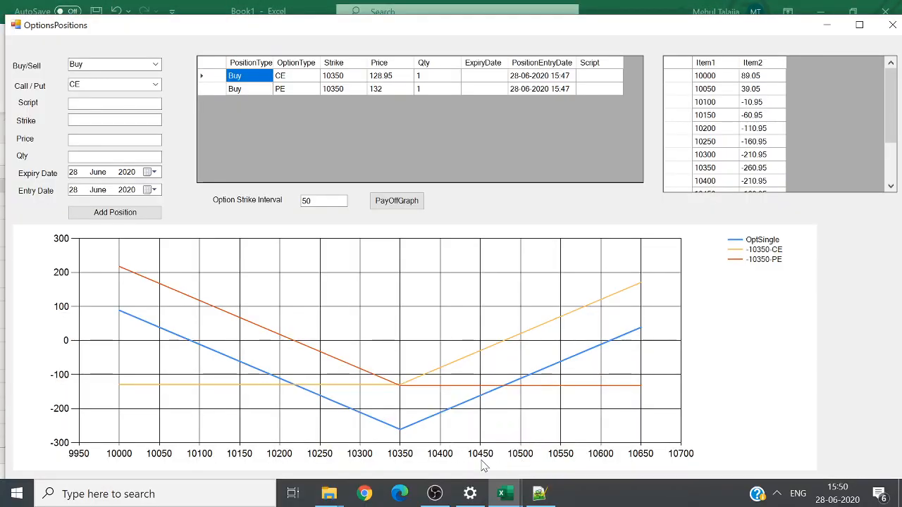
# - Bring the Book1 workbook to the front, and show the strategy output window over it
pyautogui.click(506, 491)
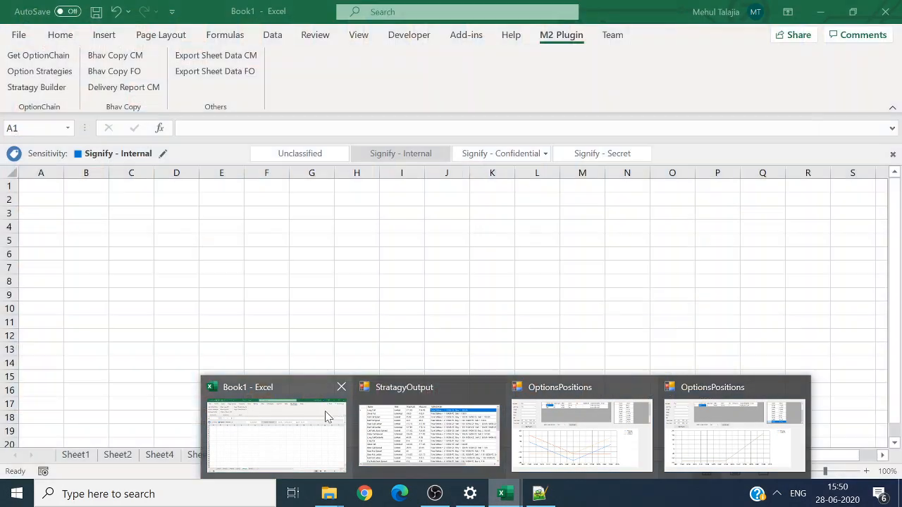
pyautogui.click(325, 416)
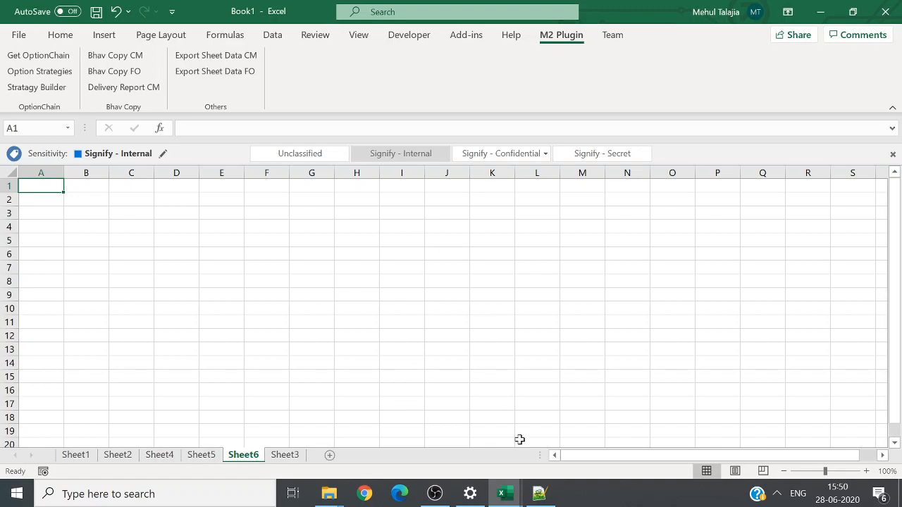
pyautogui.click(504, 493)
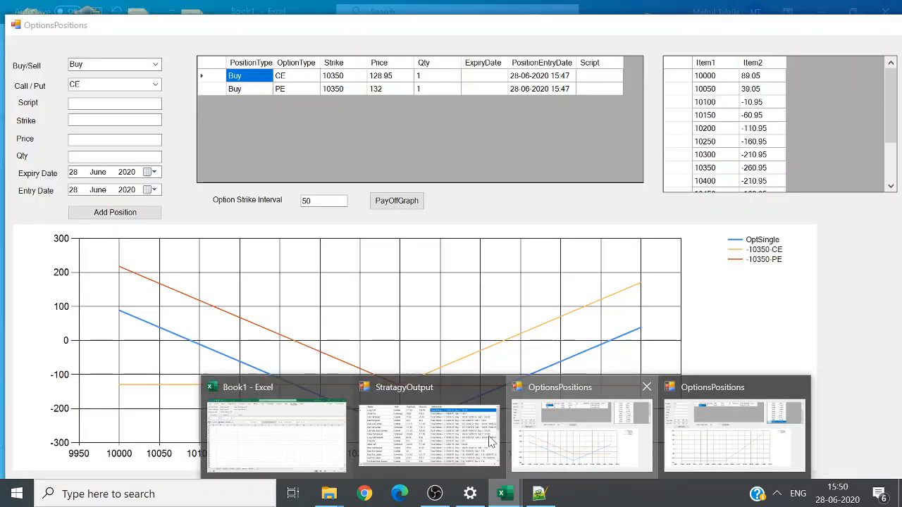
pyautogui.click(457, 433)
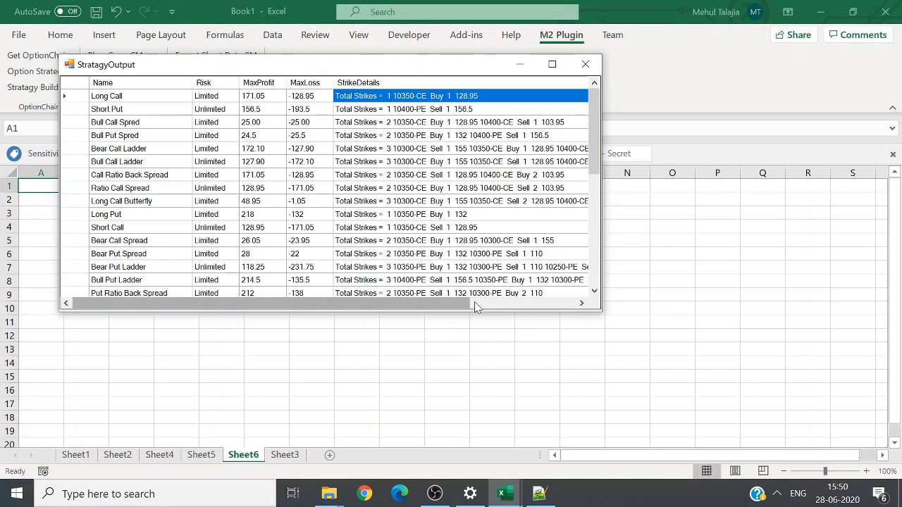
# - Examine the full StrikeDetails of the listed strategies alongside their names, risk, maximum profit and maximum loss
pyautogui.click(476, 302)
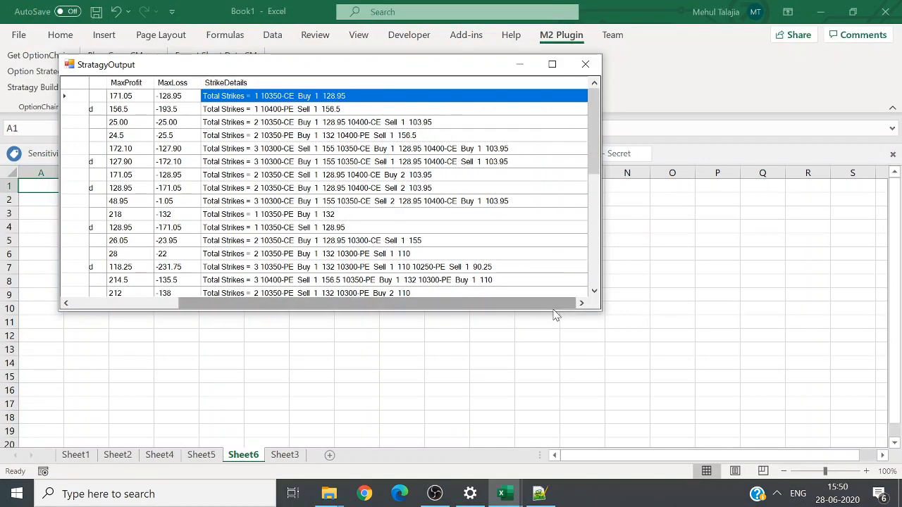
pyautogui.moveTo(422, 305); pyautogui.dragTo(317, 304)
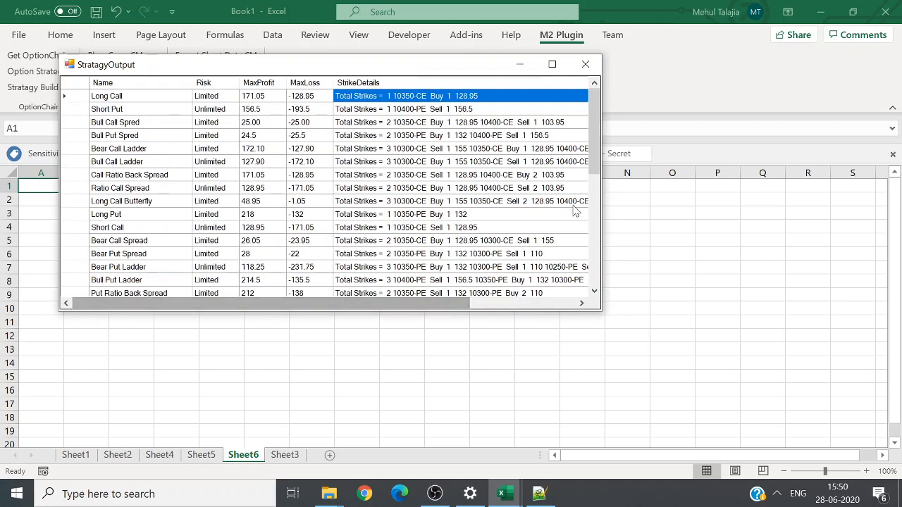
pyautogui.moveTo(592, 136); pyautogui.dragTo(585, 114)
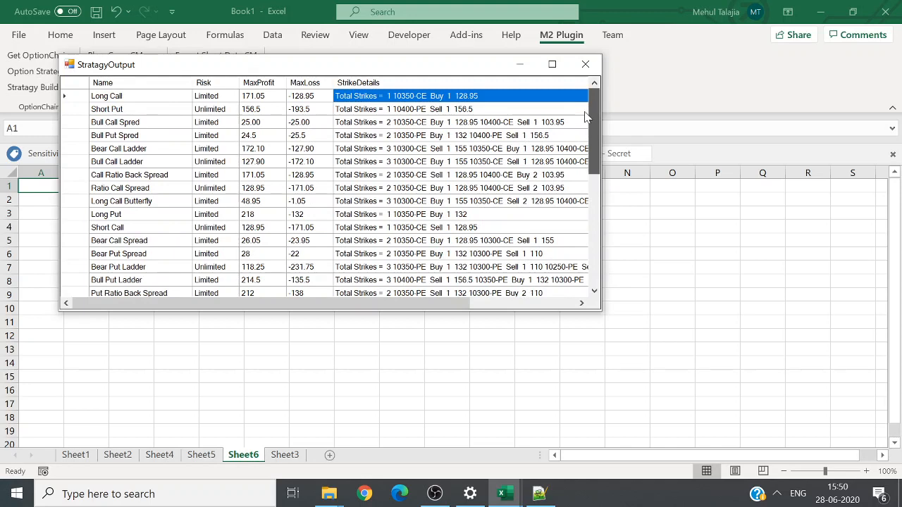
pyautogui.moveTo(437, 303); pyautogui.dragTo(422, 322)
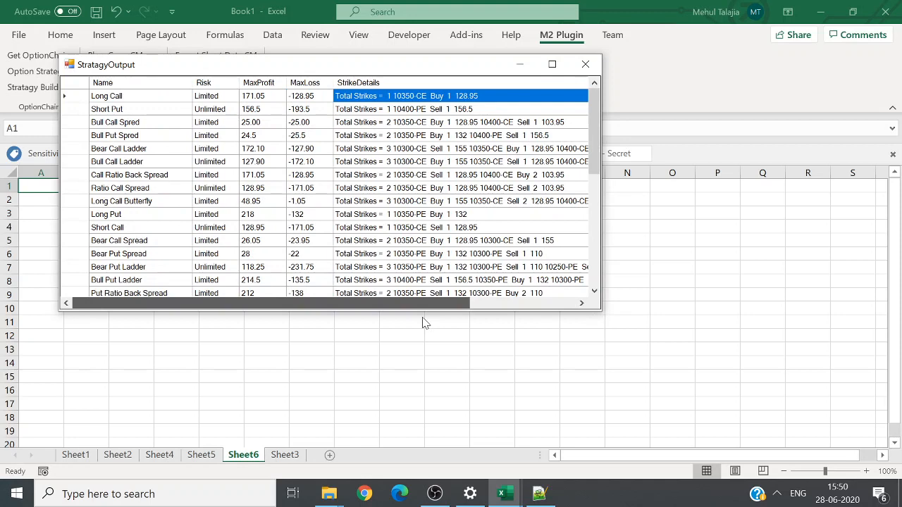
pyautogui.moveTo(423, 305)
pyautogui.mouseDown()
pyautogui.moveTo(515, 318)
pyautogui.moveTo(590, 312)
pyautogui.moveTo(509, 304)
pyautogui.moveTo(422, 317)
pyautogui.mouseUp()
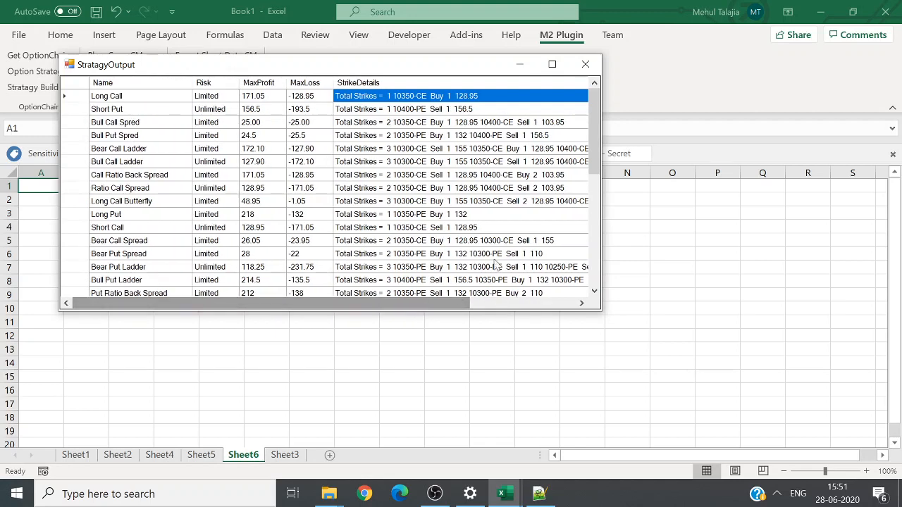